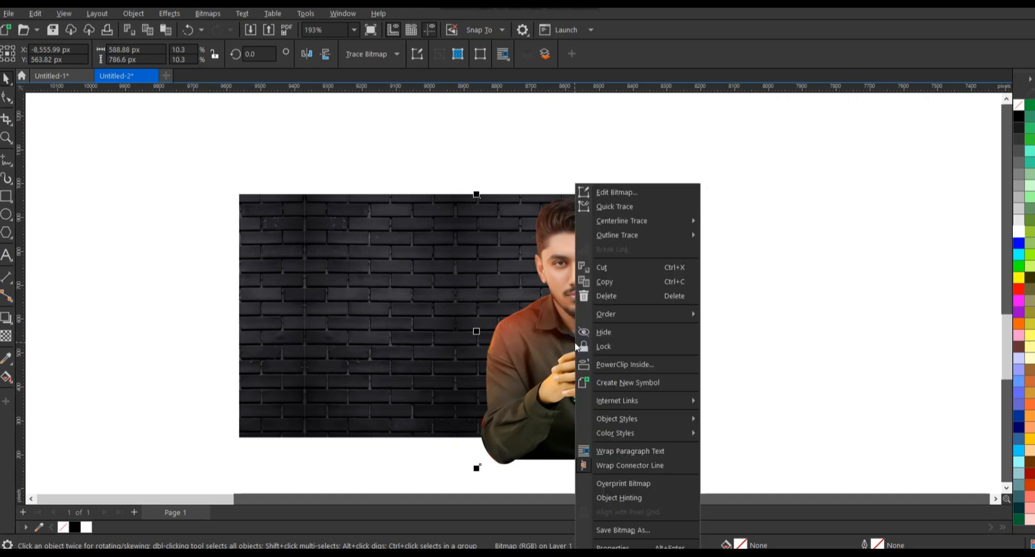
- PowerClip the man's photo inside the brick wall rectangle and clear the selection
left_click(593, 365)
left_click(404, 308)
left_click(485, 143)
scroll(598, 260, "up", 1)
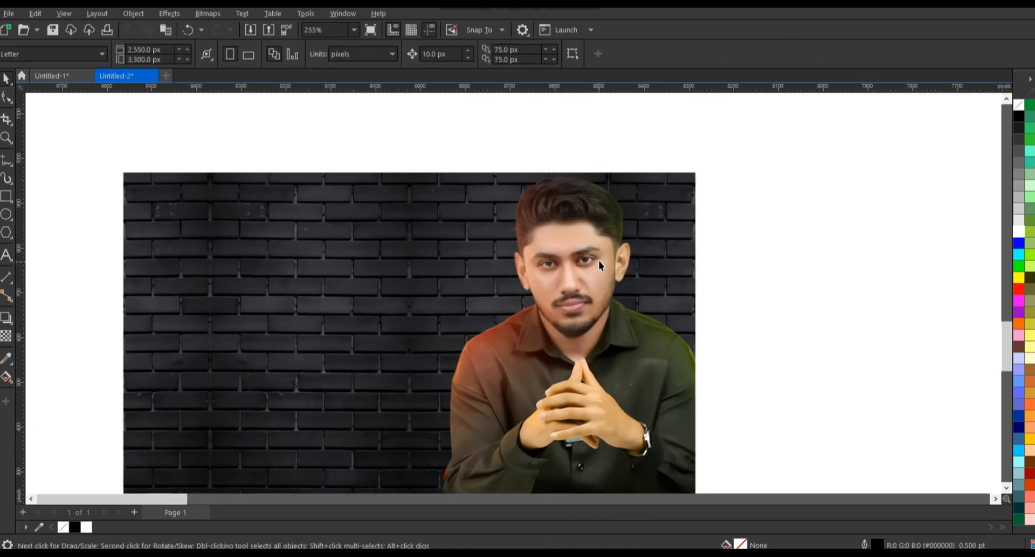
- Draw a green circle about 371 px wide without outline over the man's face and chest
left_click(7, 214)
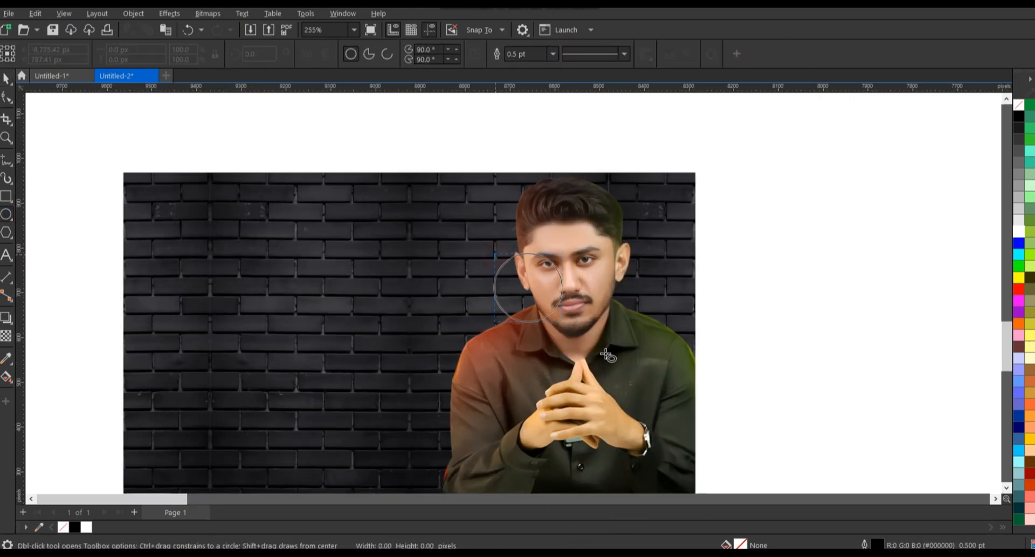
left_click_drag(608, 355, 663, 423)
left_click(1019, 266)
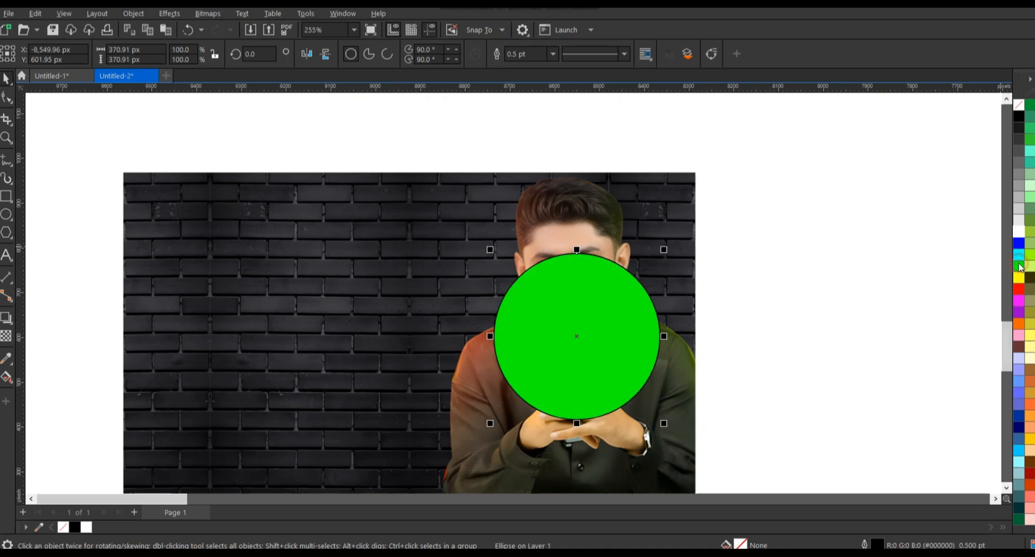
left_click_drag(589, 363, 589, 341)
right_click(1019, 105)
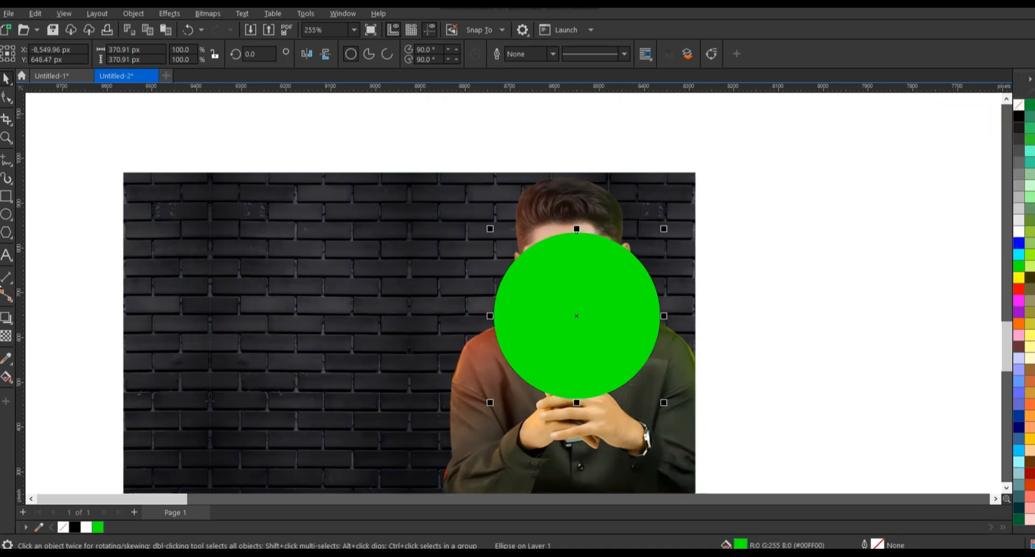
- Draw a straight vertical line through the green circle with the Pen tool and centre it on the circle
left_click(13, 166)
left_click(43, 205)
left_click(567, 158)
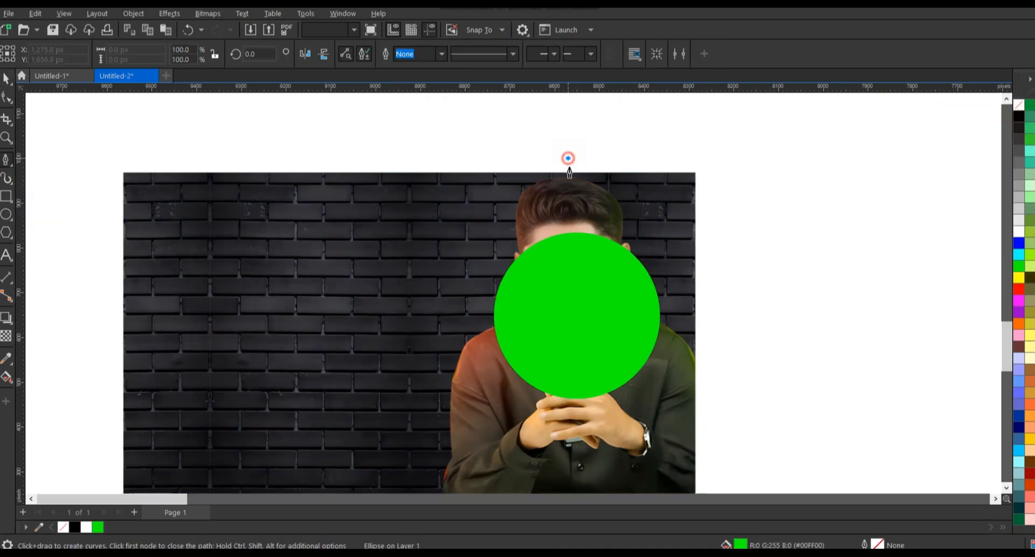
key("space")
left_click(595, 351, "shift")
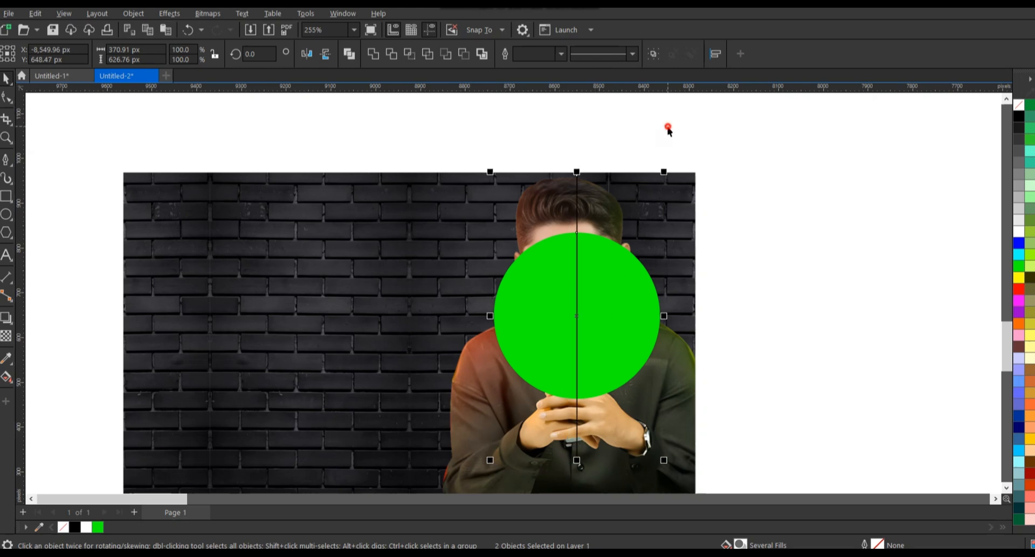
- Split the green circle along the vertical line and break it apart into two separate halves
left_click(508, 138)
left_click(589, 324)
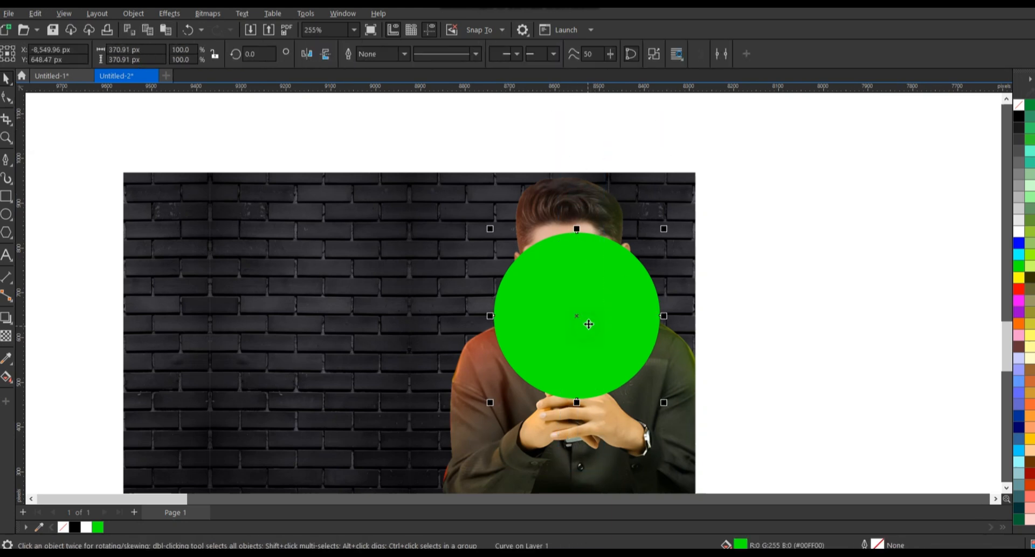
left_click(654, 54)
left_click(609, 145)
- Fill the circle's left half with red and group it with the green half
left_click(536, 305)
left_click(1019, 289)
left_click(777, 268)
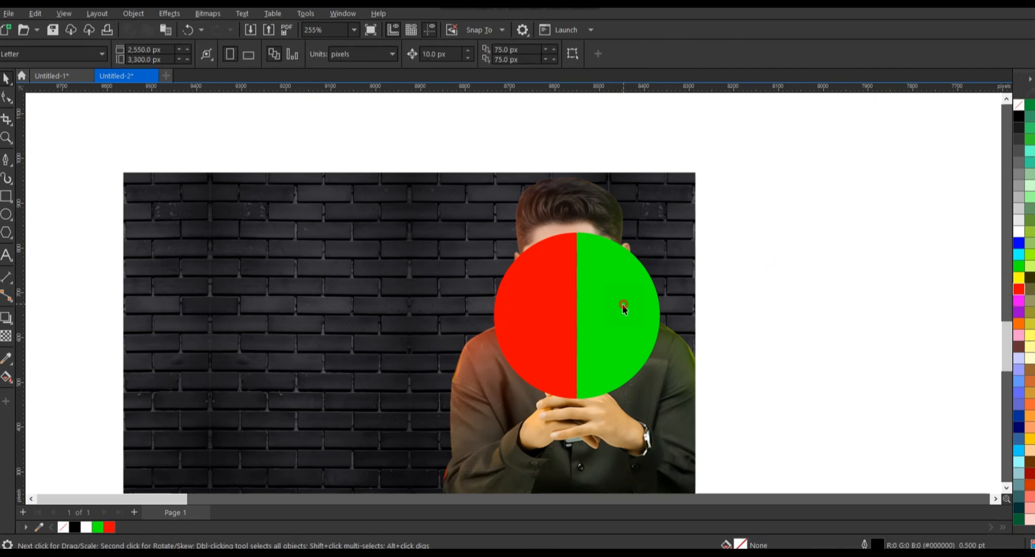
left_click(622, 305)
left_click(556, 305, "shift")
left_click(653, 54)
- Apply a Gaussian Blur to the red and green circle group to make a soft glow
left_click(169, 14)
mouse_move(215, 89)
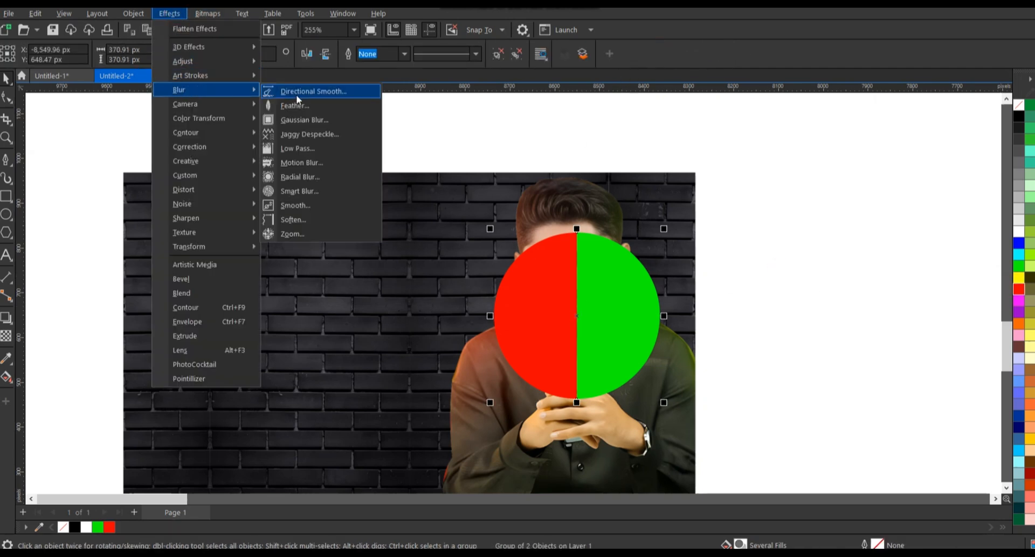
left_click(304, 120)
scroll(423, 171, "down", 2)
left_click(576, 265)
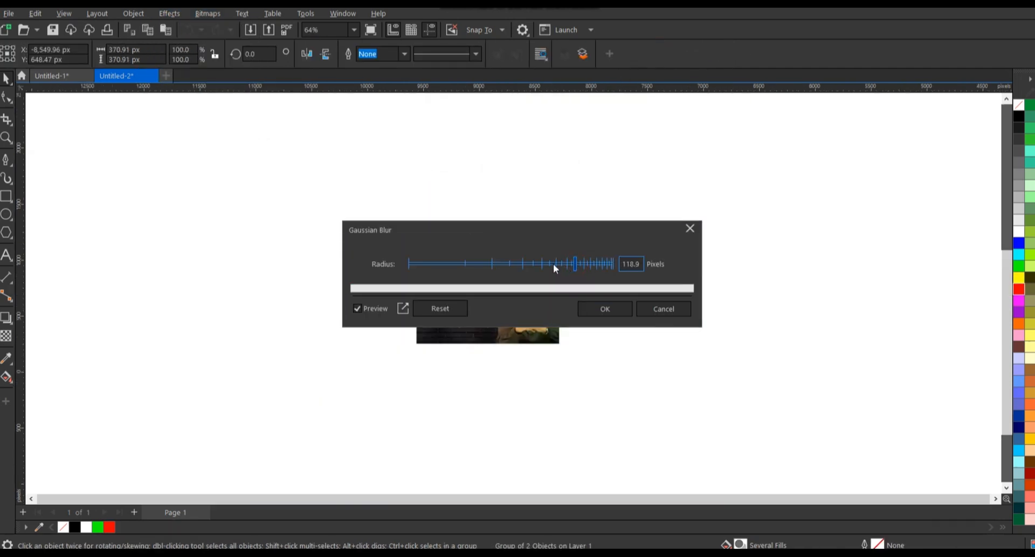
left_click_drag(524, 227, 366, 149)
scroll(555, 284, "up", 2)
scroll(639, 320, "down", 1)
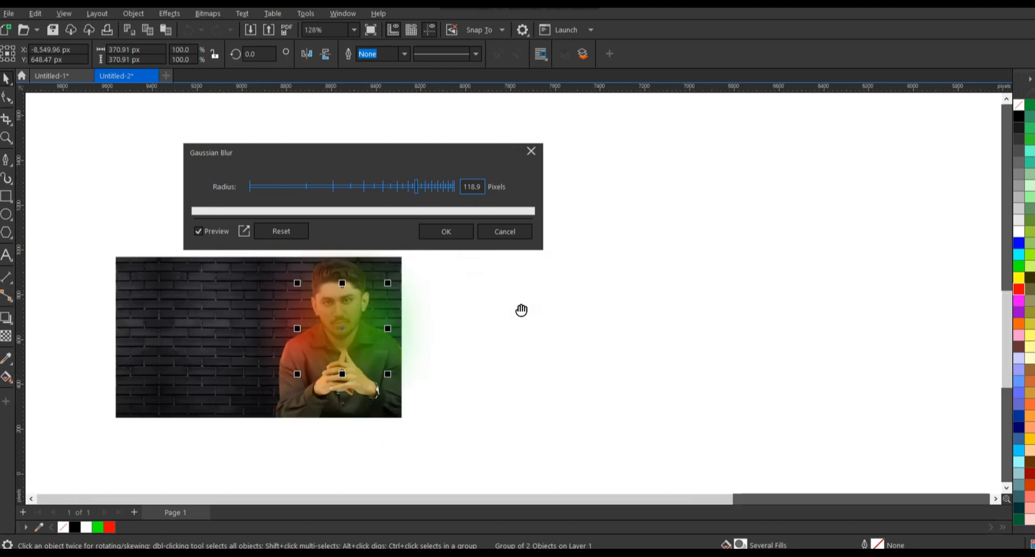
left_click_drag(404, 189, 402, 189)
left_click(446, 231)
scroll(269, 330, "down", 1)
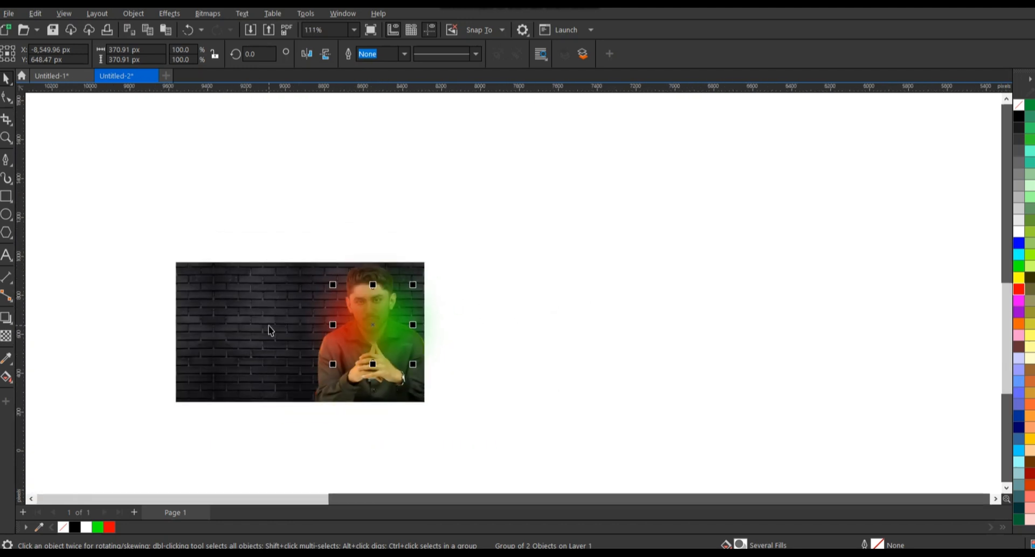
- Enlarge the red and green glow to about 452 px wide and shift it slightly up and left
scroll(270, 330, "up", 3)
left_click_drag(489, 384, 502, 396)
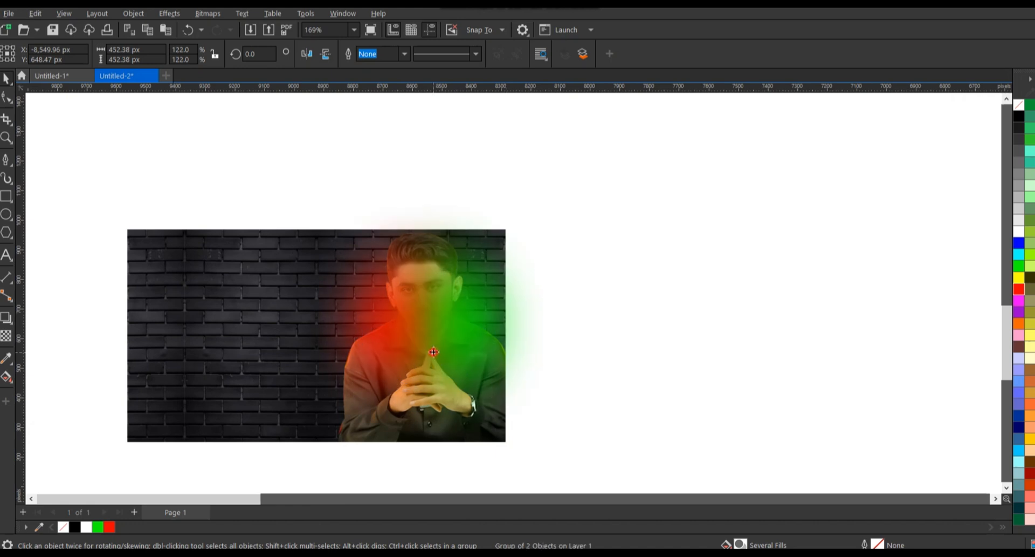
left_click_drag(435, 352, 429, 339)
- PowerClip the red and green glow inside the brick wall frame
right_click(428, 339)
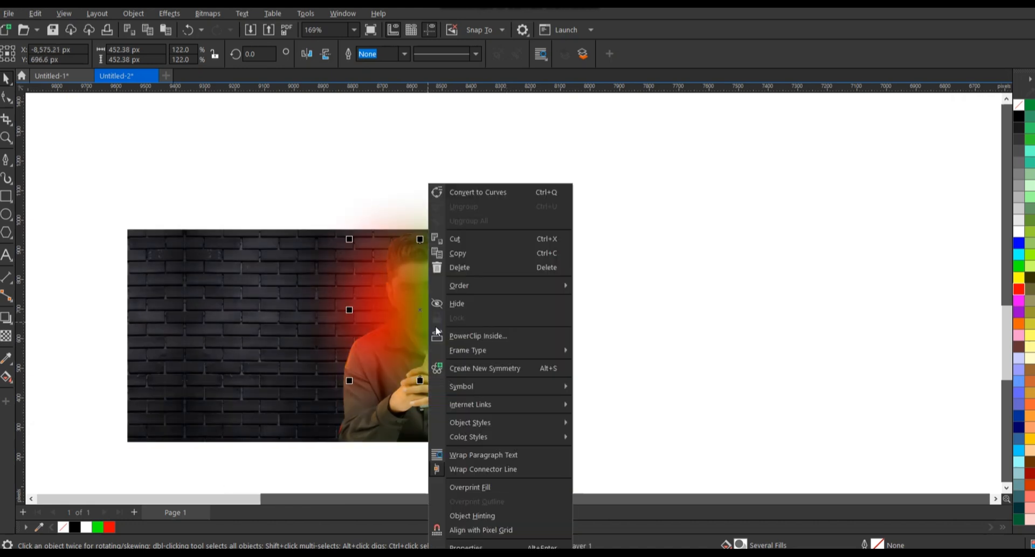
left_click(481, 336)
left_click(275, 343)
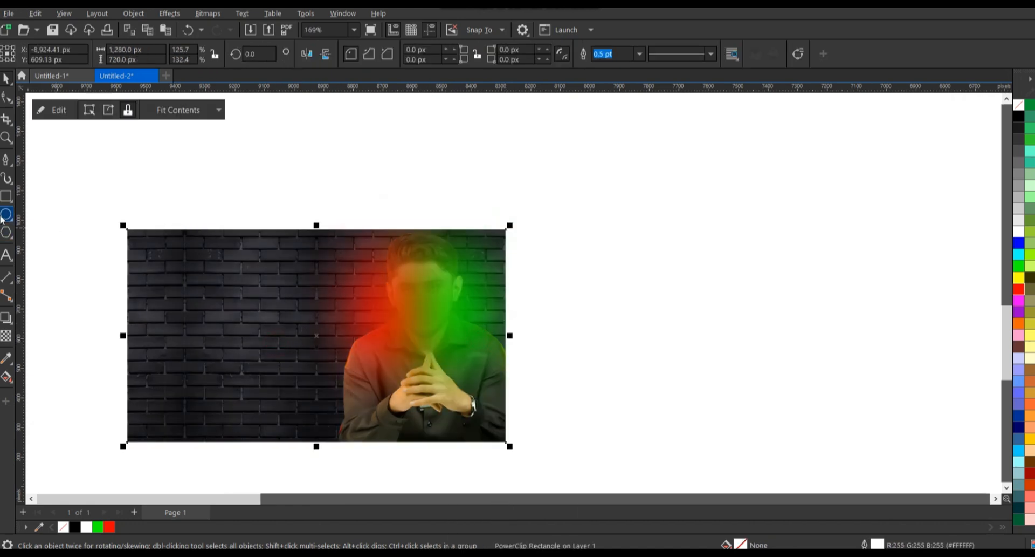
- Draw a yellow circle about 146 px wide without outline over the man's chin and apply a Gaussian Blur to it
left_click(6, 214)
left_click_drag(404, 290, 455, 340)
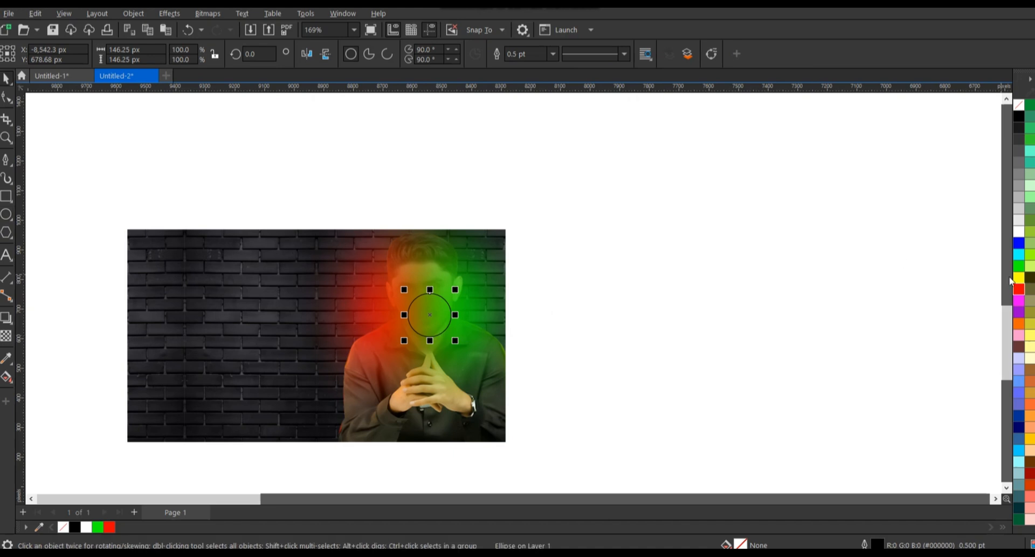
left_click(168, 13)
mouse_move(186, 92)
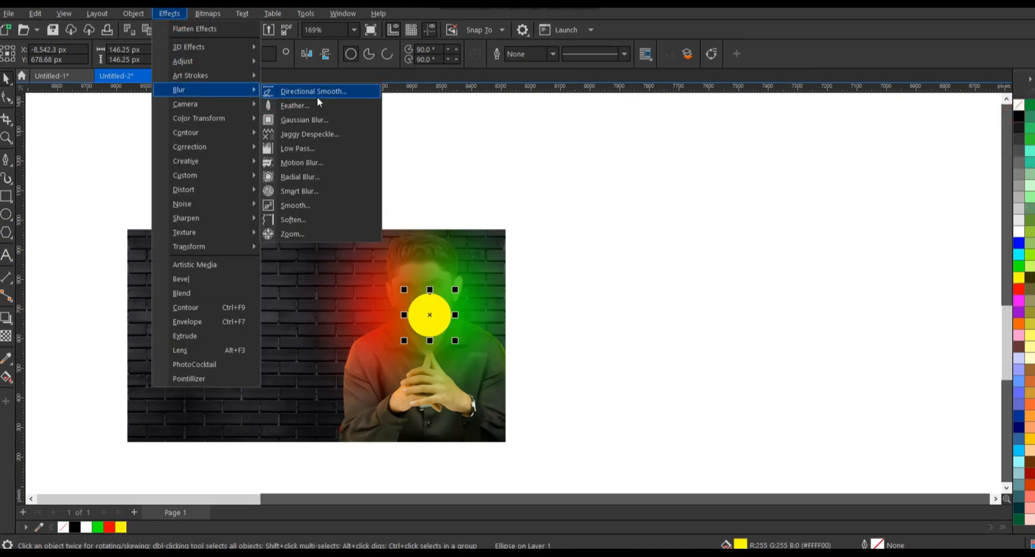
left_click(317, 94)
left_click_drag(483, 233, 374, 163)
left_click(410, 194)
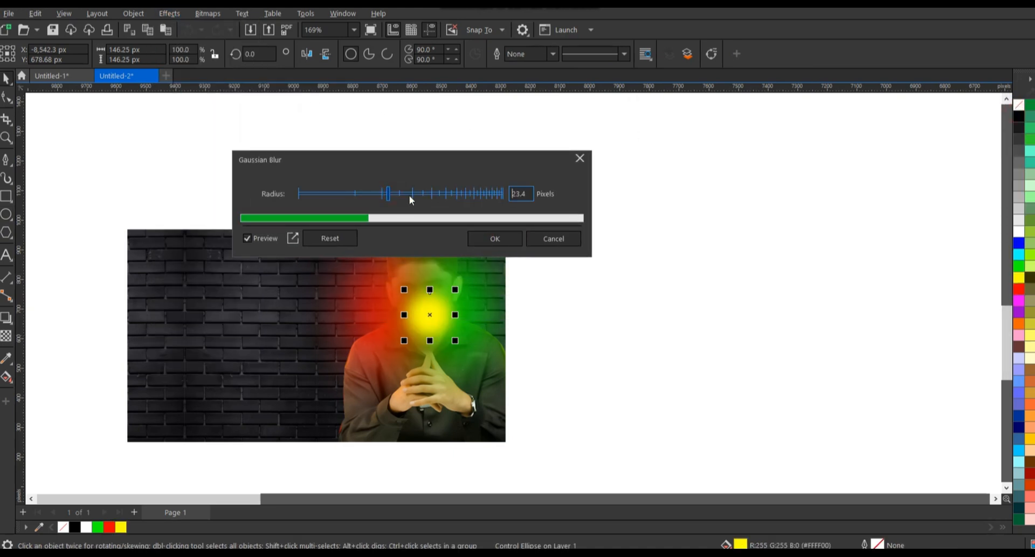
left_click(492, 244)
- Enlarge the yellow glow to about 187 px wide and PowerClip it inside the brick wall frame
left_click_drag(455, 340, 462, 347)
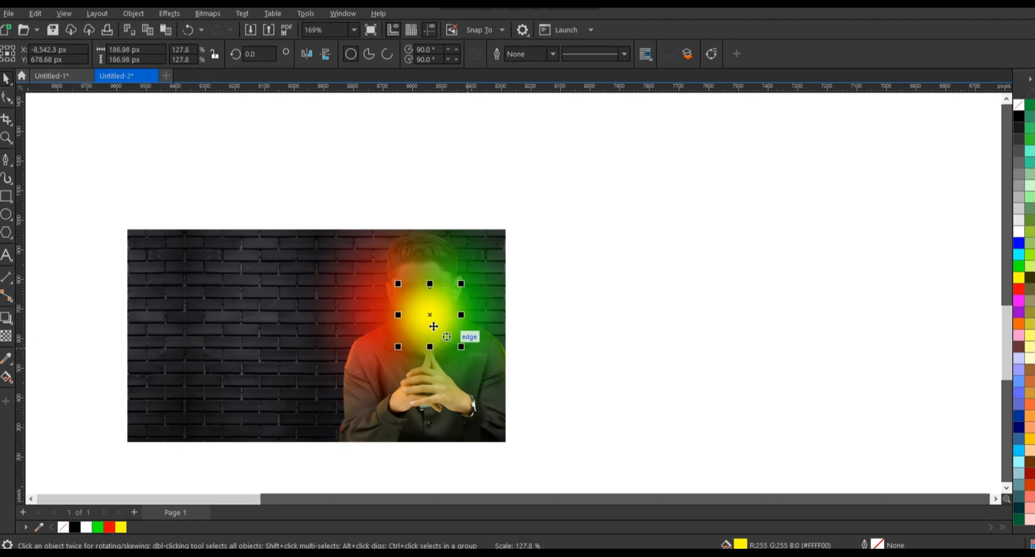
right_click(431, 326)
left_click(458, 335)
left_click(231, 304)
- Open the brick wall frame's contents for editing and bring the man's photo in front of the glows
left_click(54, 110)
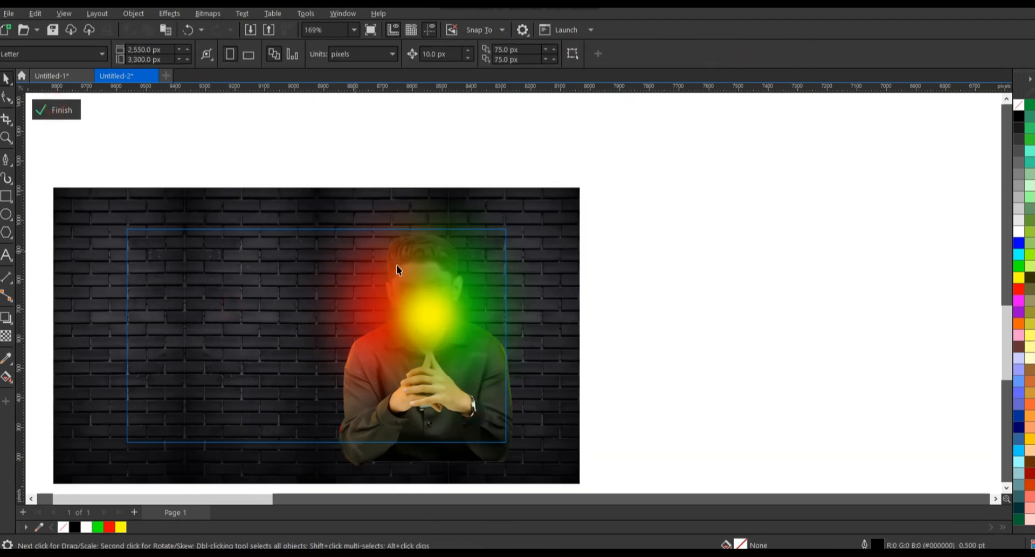
left_click(376, 438)
left_click(527, 53)
- Enlarge the yellow glow to about 263 px wide, centre it behind the man's head and finish editing the frame
left_click_drag(346, 123, 500, 354)
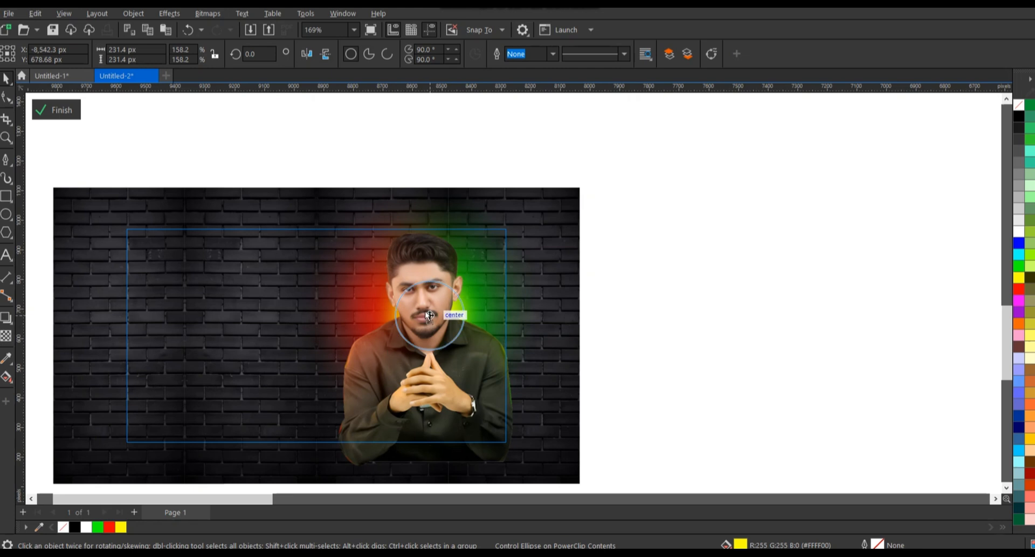
left_click_drag(428, 315, 423, 311)
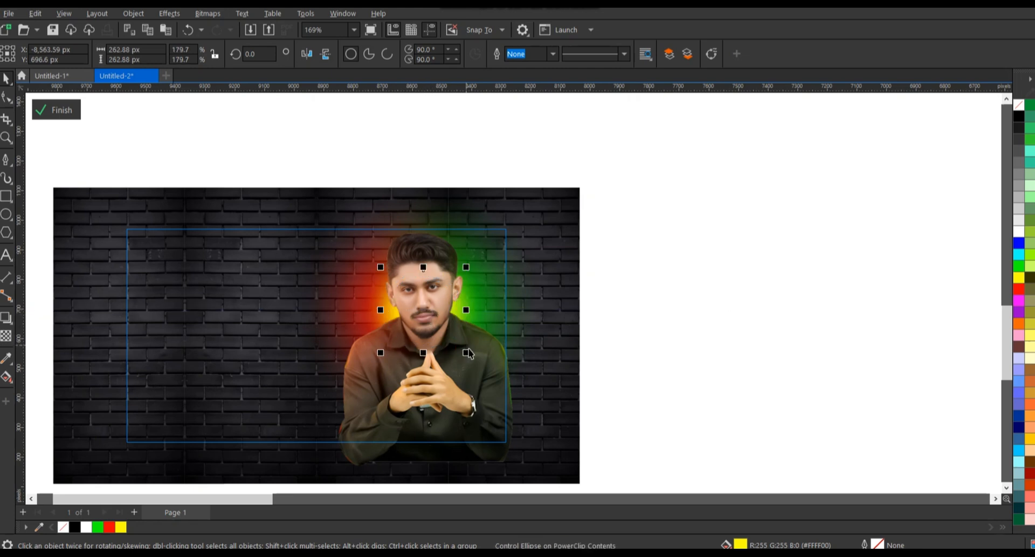
left_click(64, 111)
scroll(726, 233, "down", 1)
scroll(439, 180, "down", 1)
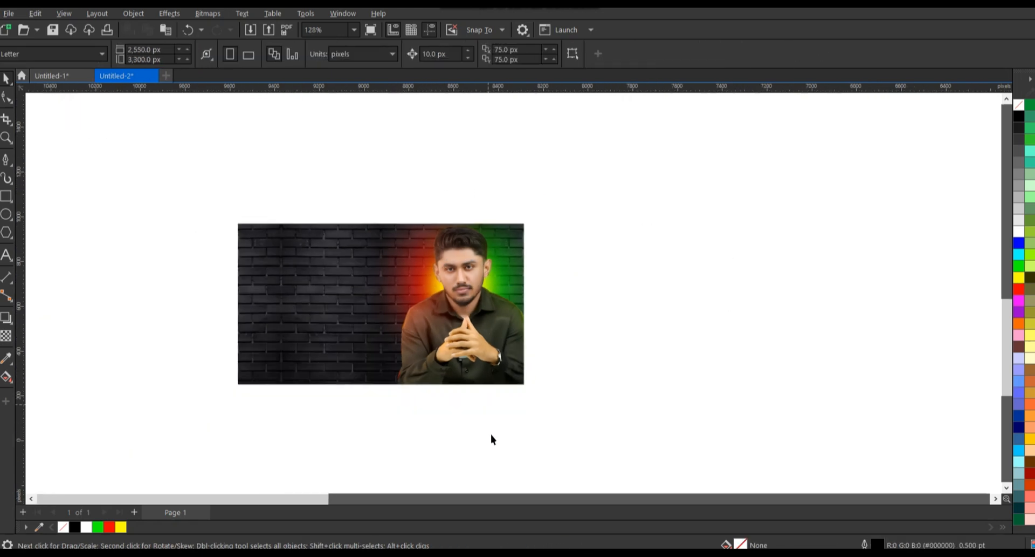
- Switch to File Explorer and bring "Adobe Express - file (1)", "Adobe_Express_-_file_(6)" and "Adobe_Express_-_file_(11)" from the review folder into the drawing
key("alt+Tab")
left_click(237, 137)
left_click(382, 131, "ctrl")
left_click(455, 117, "ctrl")
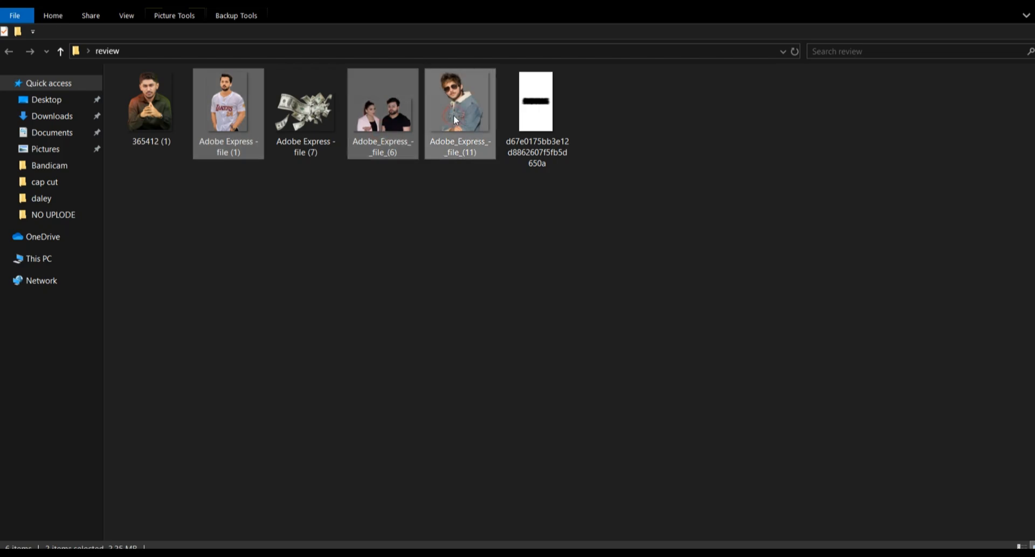
left_click_drag(459, 103, 623, 310)
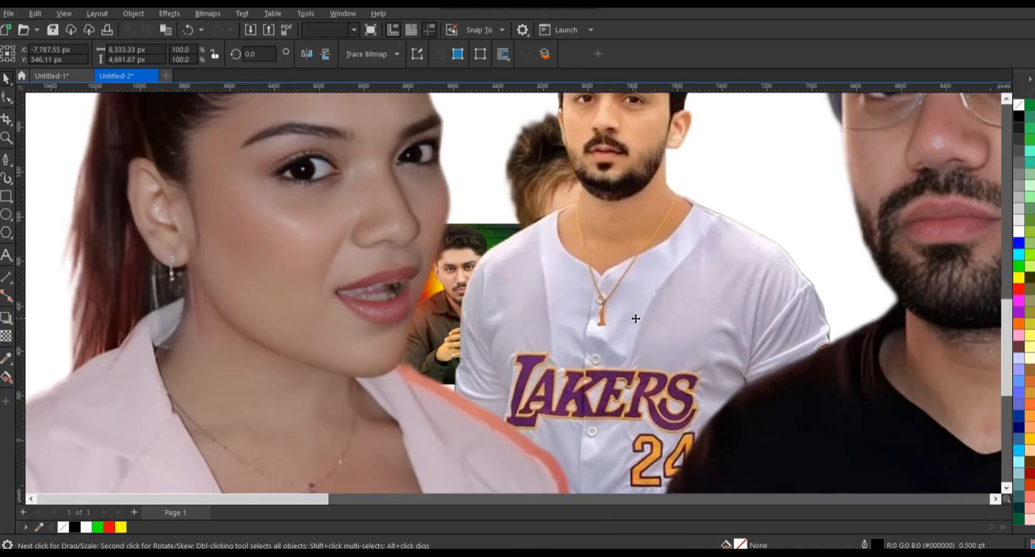
- Scale the three imported photos down to about 24.2% of their size
key("F4")
left_click_drag(856, 100, 528, 247)
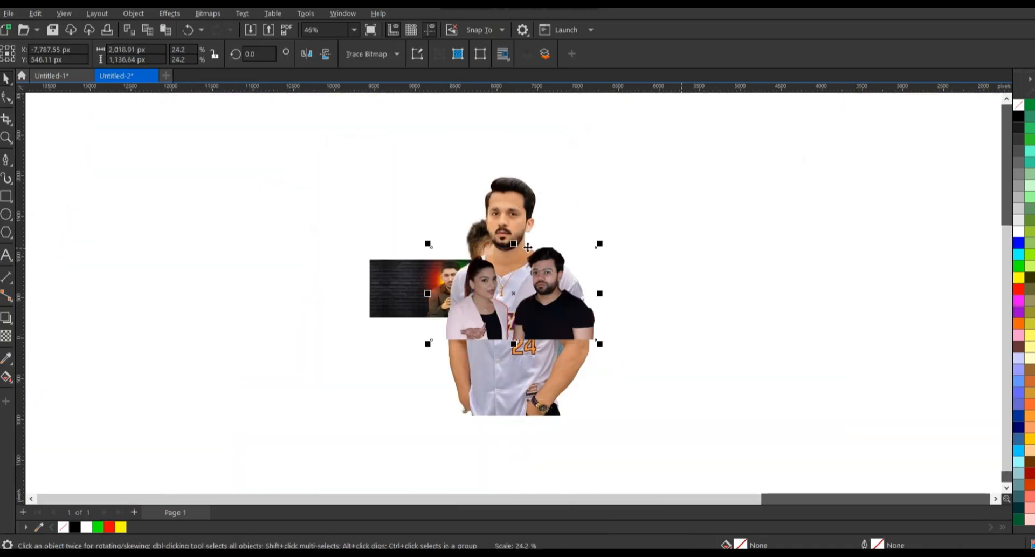
key("ctrl+r")
left_click(512, 238)
key("ctrl+r")
scroll(519, 278, "down", 1)
scroll(519, 278, "up", 6)
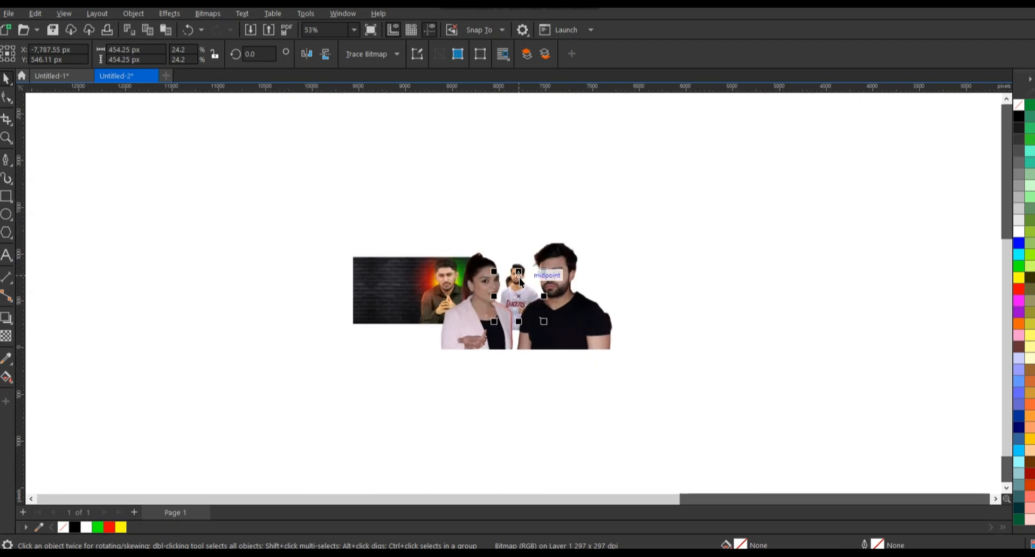
- Move the couple photo clear of the others and crop the woman out by reshaping its edge nodes
scroll(562, 332, "down", 3)
left_click_drag(616, 345, 766, 296)
left_click(8, 100)
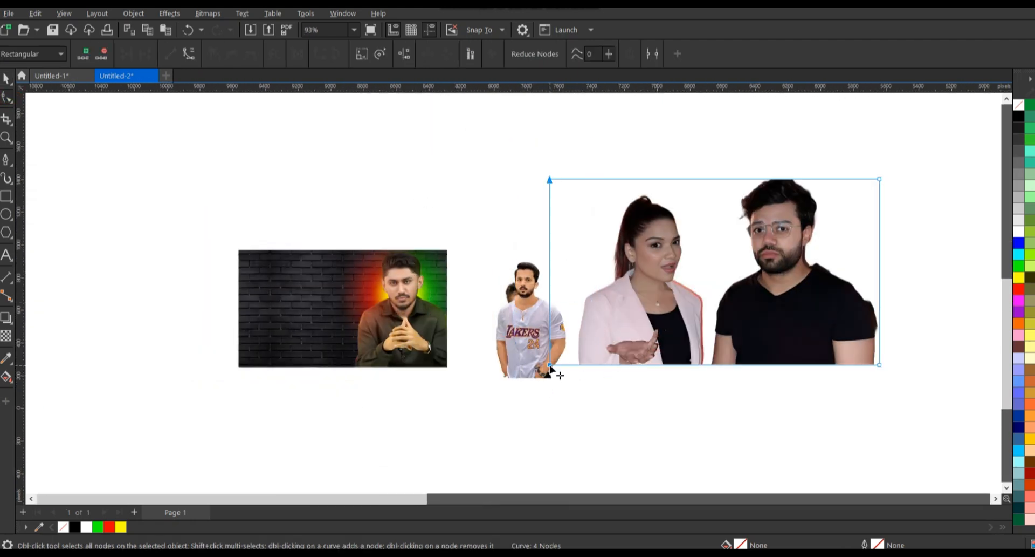
left_click_drag(714, 378, 711, 378)
key("space")
left_click_drag(745, 289, 619, 321)
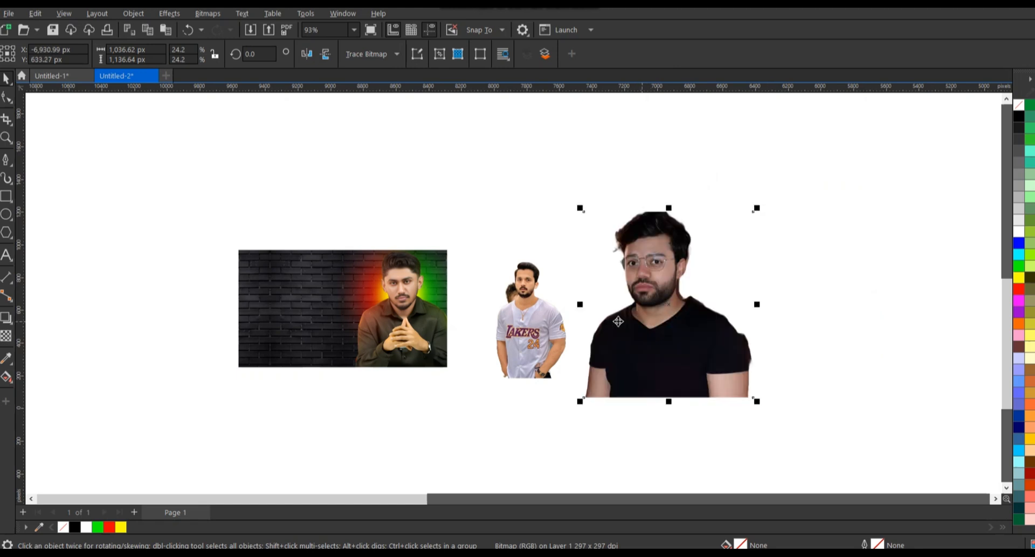
- Shrink the man in the black T-shirt and move all three cutouts to the lower left of the brick wall design
left_click_drag(526, 347, 501, 382)
left_click(677, 289)
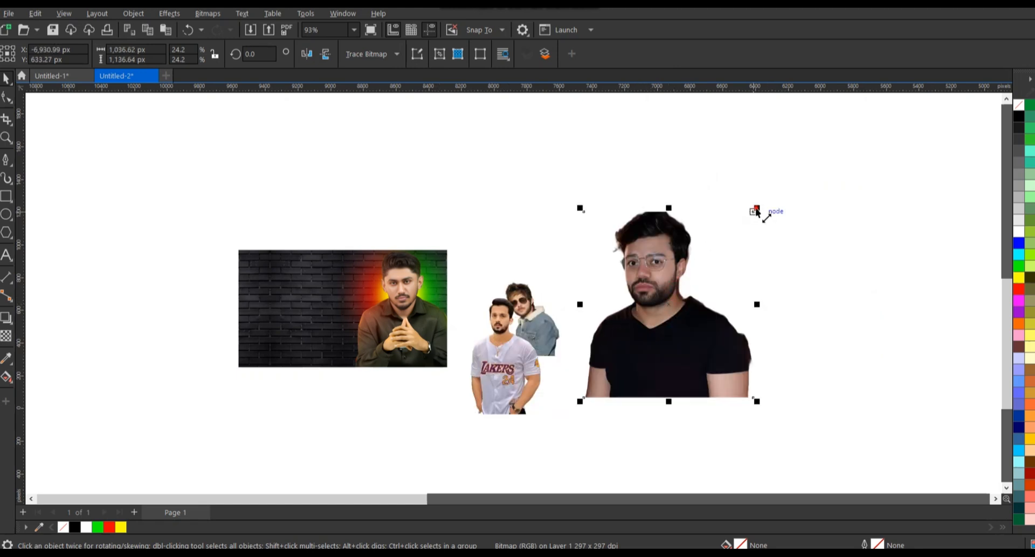
left_click_drag(756, 208, 663, 309)
left_click_drag(606, 360, 179, 350)
left_click_drag(491, 371, 287, 373)
left_click_drag(532, 336, 168, 392)
- Mirror the sunglasses man and the jersey man horizontally
left_click(5, 137)
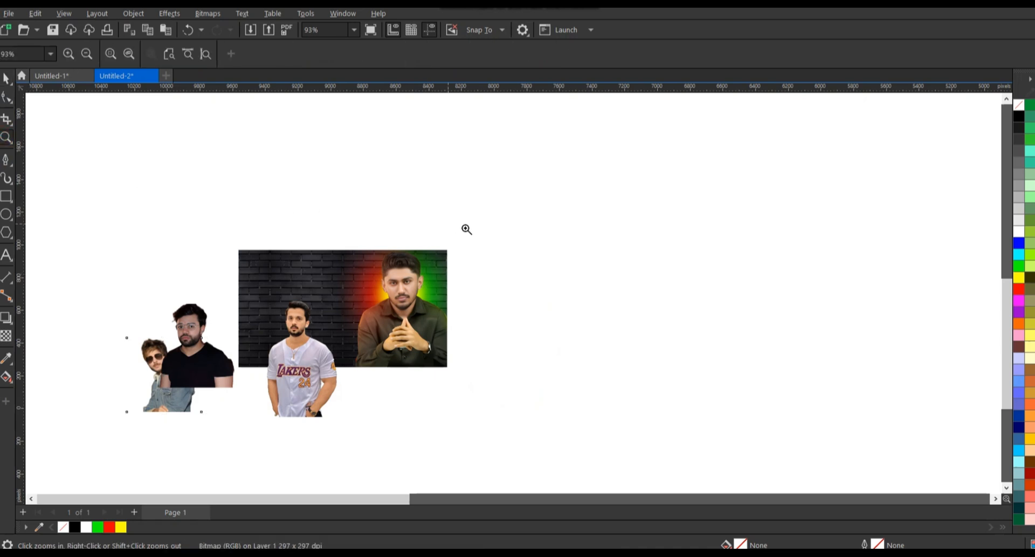
left_click_drag(67, 451, 65, 451)
left_click(7, 78)
left_click(151, 189)
left_click(323, 329)
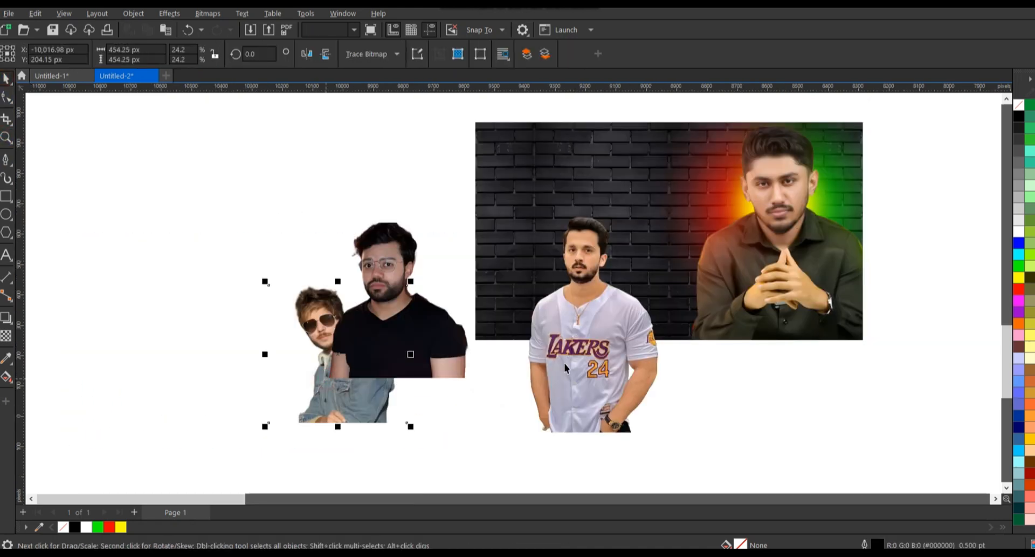
left_click(579, 362, "shift")
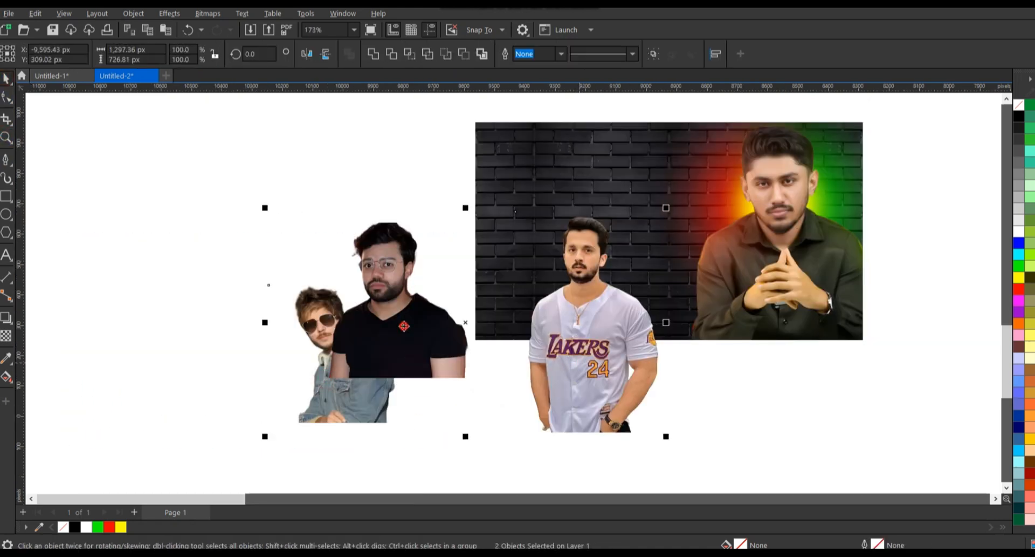
left_click(307, 54)
- Rearrange the overlapping cutouts, then shrink the jersey man and place him beside the man in sunglasses
left_click_drag(537, 400, 360, 386)
left_click_drag(380, 290, 566, 290)
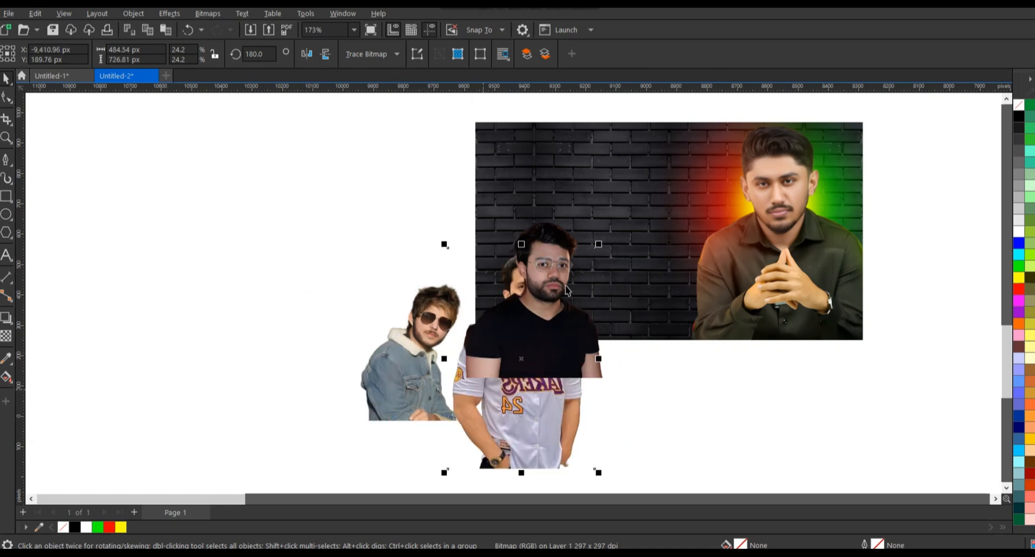
left_click_drag(599, 245, 568, 290)
left_click_drag(523, 387, 490, 400)
- Send the man in the black T-shirt behind the other two cutouts and shrink him to about 341 px wide
left_click_drag(557, 349, 474, 372)
left_click(545, 54)
left_click_drag(527, 249, 508, 261)
key("ctrl+z")
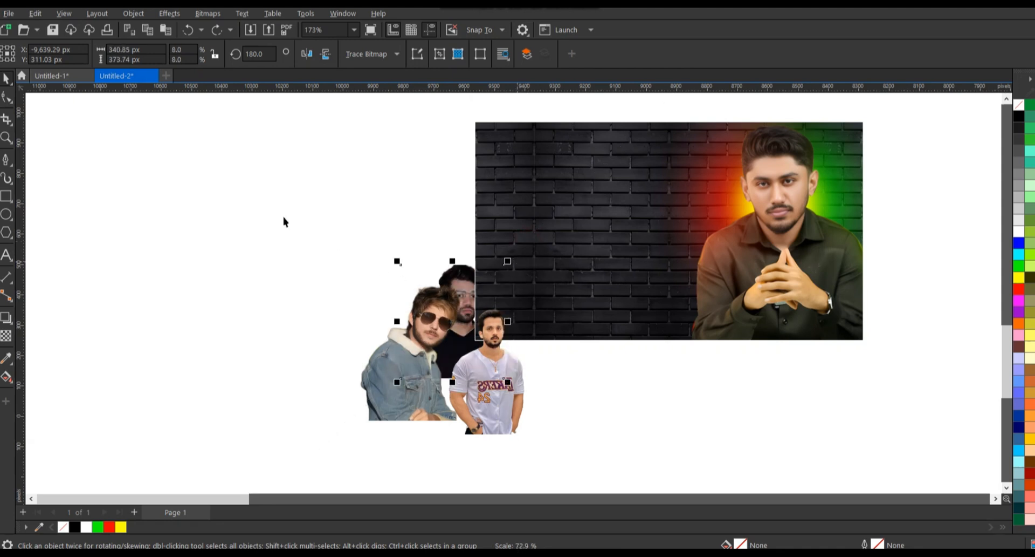
- Move the three cutouts onto the lower left of the brick wall, then enlarge the jersey man to about 403 px wide
left_click_drag(493, 396, 595, 344)
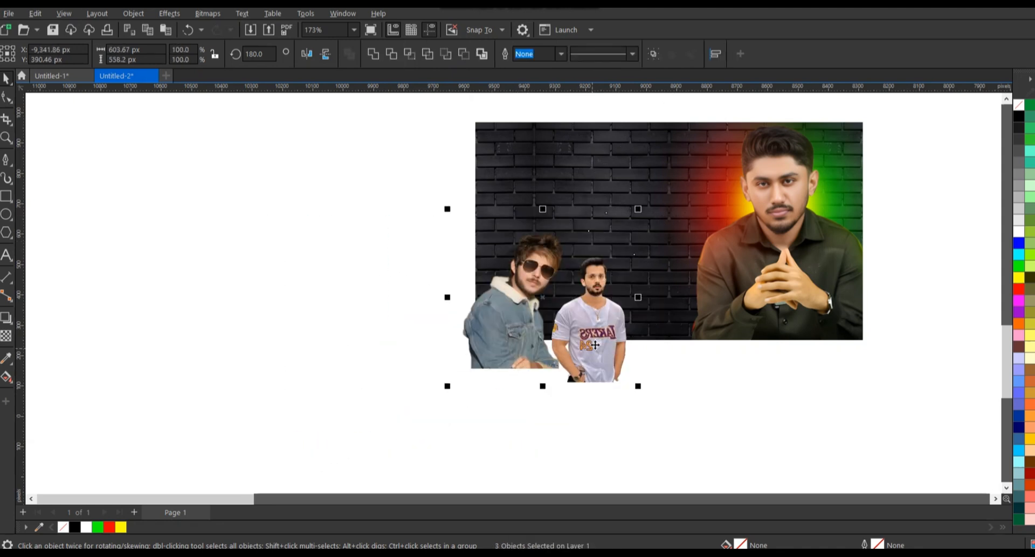
scroll(339, 229, "down", 1)
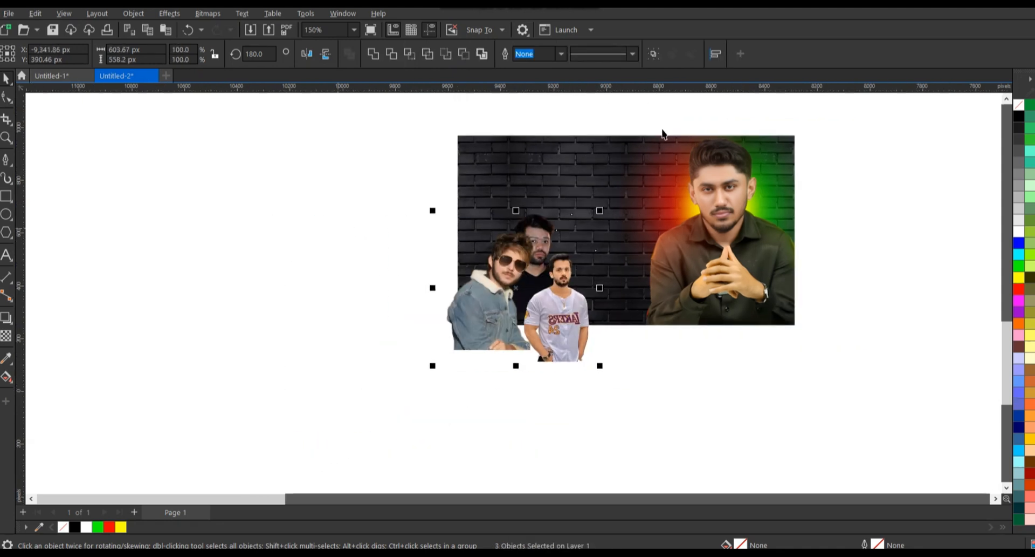
scroll(662, 130, "up", 2)
left_click(228, 236)
left_click(529, 376)
left_click_drag(578, 440, 621, 487)
left_click_drag(523, 396, 505, 386)
- Shift the sunglasses man slightly left and rotate him to about 193.2 degrees so he stands more upright
left_click_drag(437, 360, 424, 360)
left_click(424, 361)
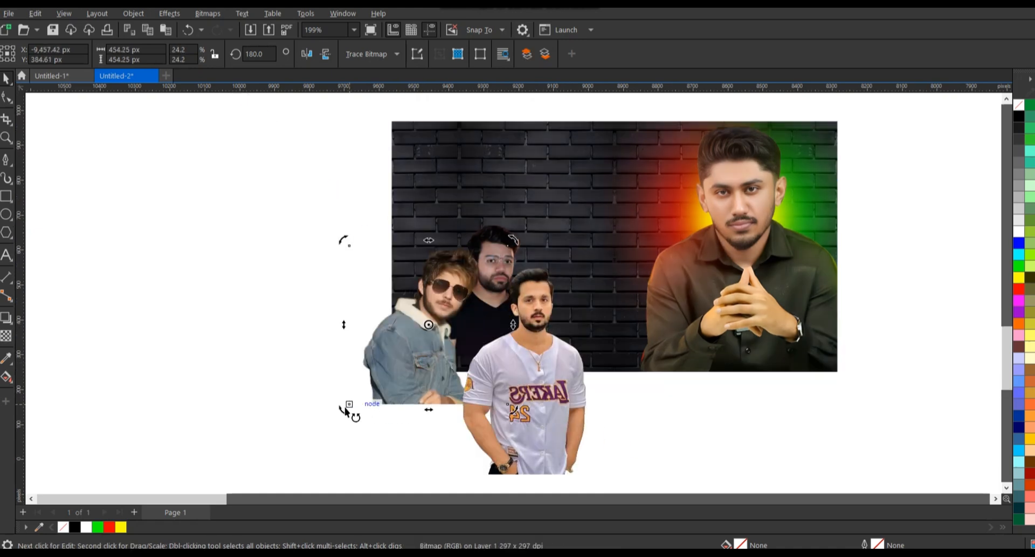
left_click_drag(345, 411, 369, 428)
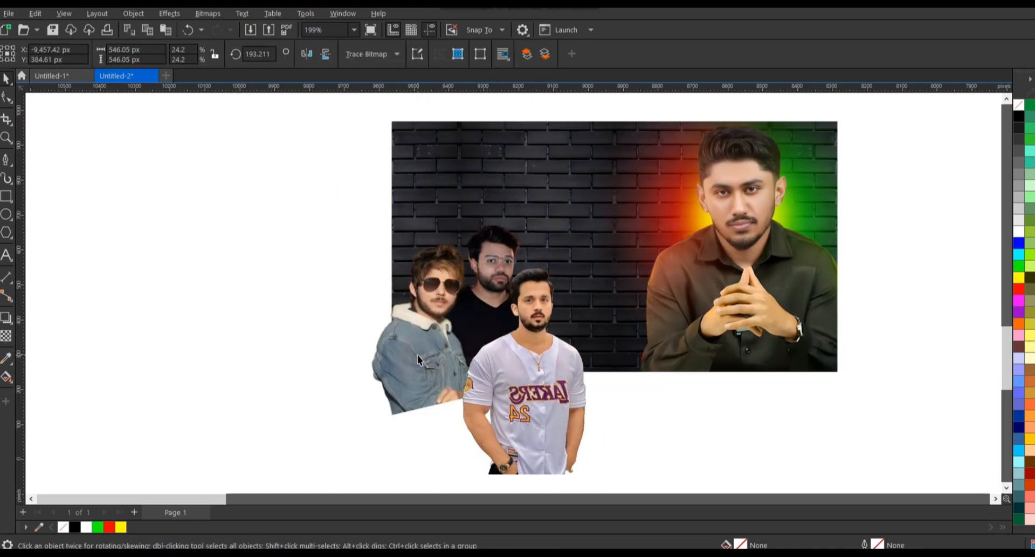
- Fine-tune the positions of the jersey man and the man in the black T-shirt so the three cutouts form a tight group
left_click(549, 385)
left_click_drag(505, 361, 509, 370)
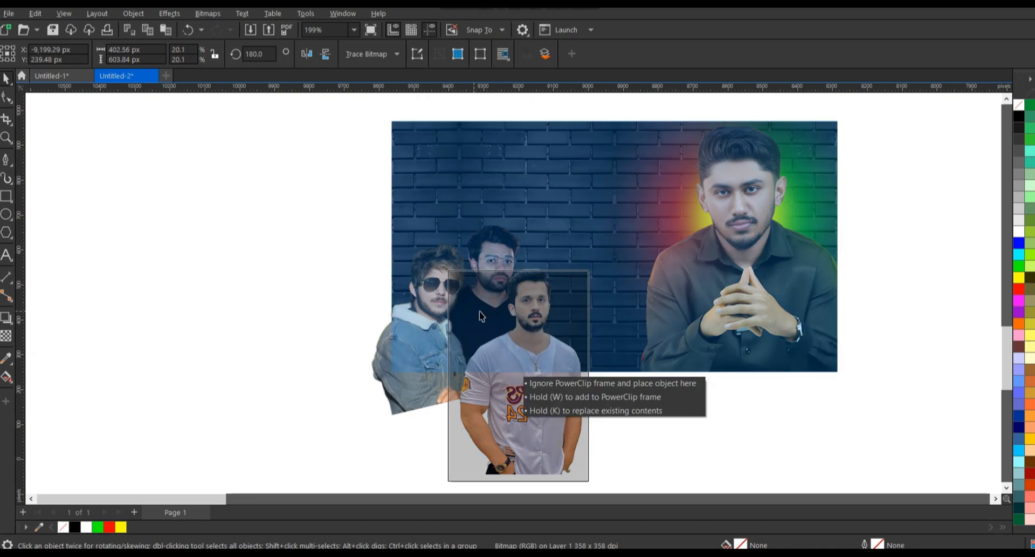
key("ctrl+z")
left_click(490, 257)
key("Left")
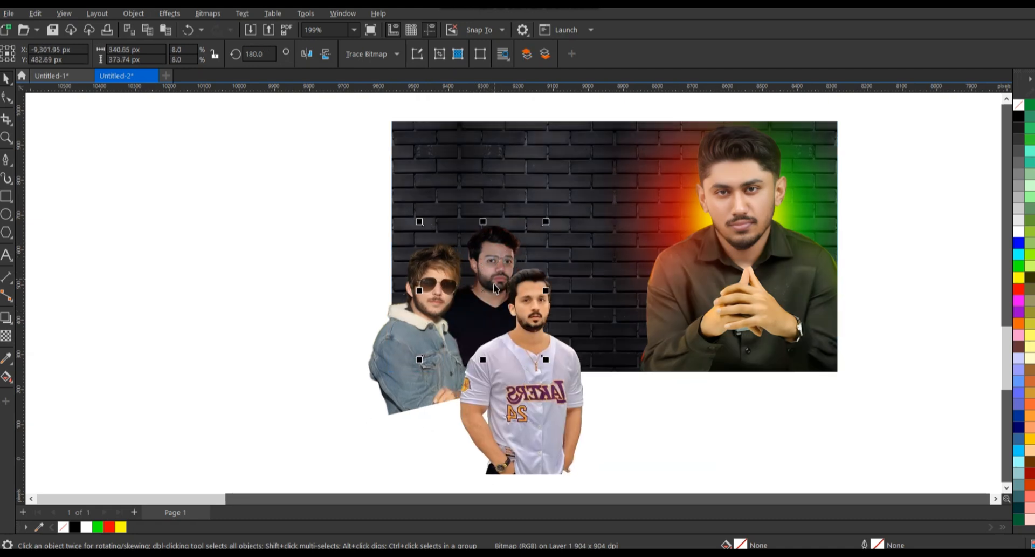
key("Left")
key("Down")
key("Down")
key("Down")
key("Left")
left_click_drag(535, 384, 535, 375)
- Place all three cutouts inside the brick wall rectangle with PowerClip
left_click_drag(326, 211, 642, 488)
right_click(501, 318)
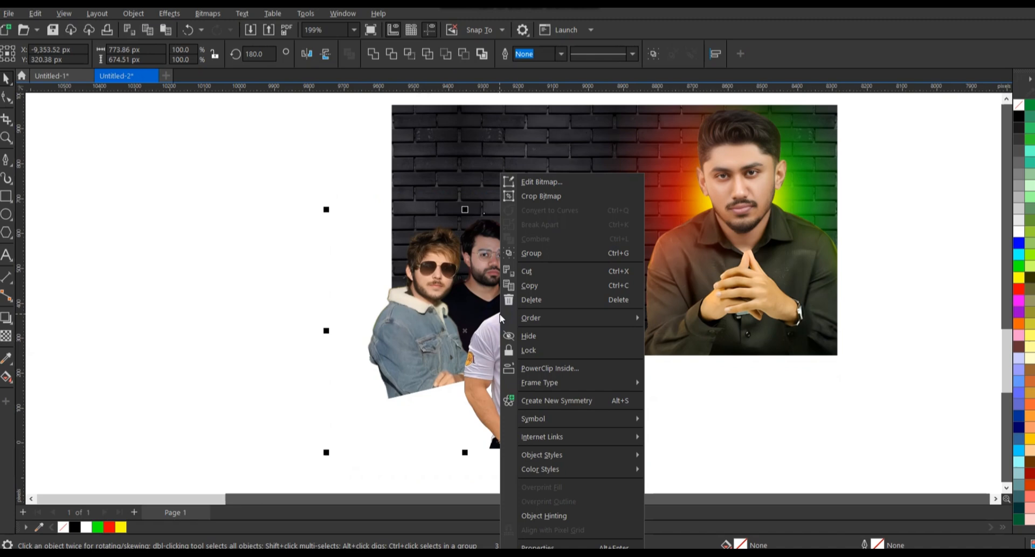
left_click(533, 367)
left_click(543, 132)
left_click(286, 245)
- Edit the PowerClip contents, enlarge the group of three men to about 896 px wide and reposition it in the frame's lower left
left_click(401, 288)
left_click(53, 109)
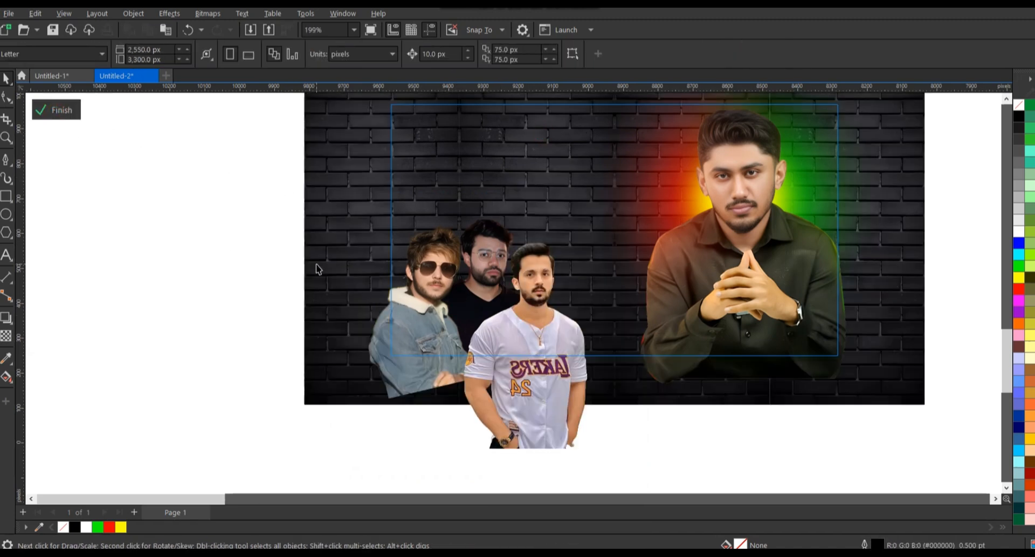
scroll(318, 268, "down", 1)
left_click_drag(247, 185, 559, 458)
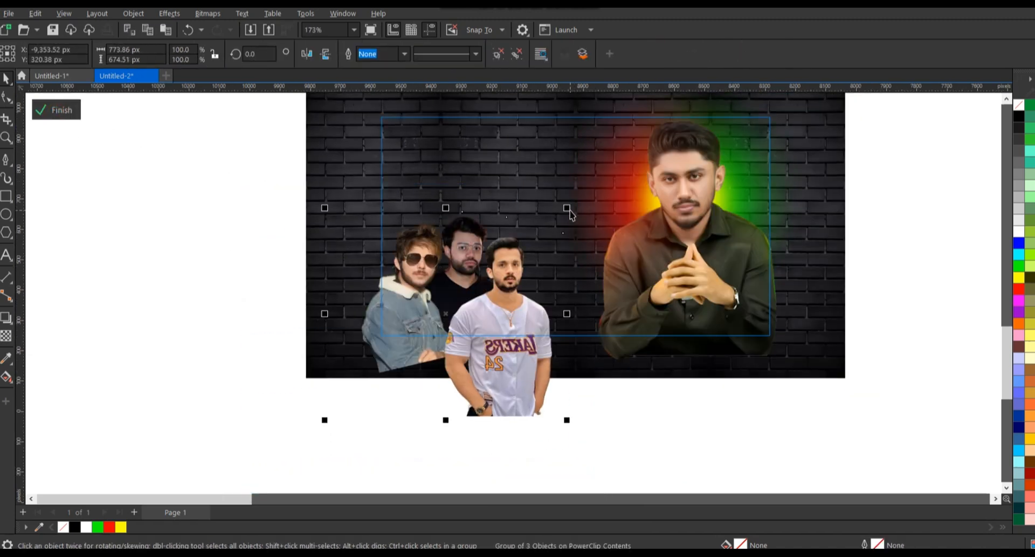
left_click_drag(570, 211, 613, 192)
key("ctrl+z")
left_click_drag(516, 305, 527, 259)
left_click_drag(569, 211, 605, 175)
mouse_move(511, 301)
left_mouse_down()
mouse_move(520, 332)
mouse_move(514, 315)
left_mouse_up()
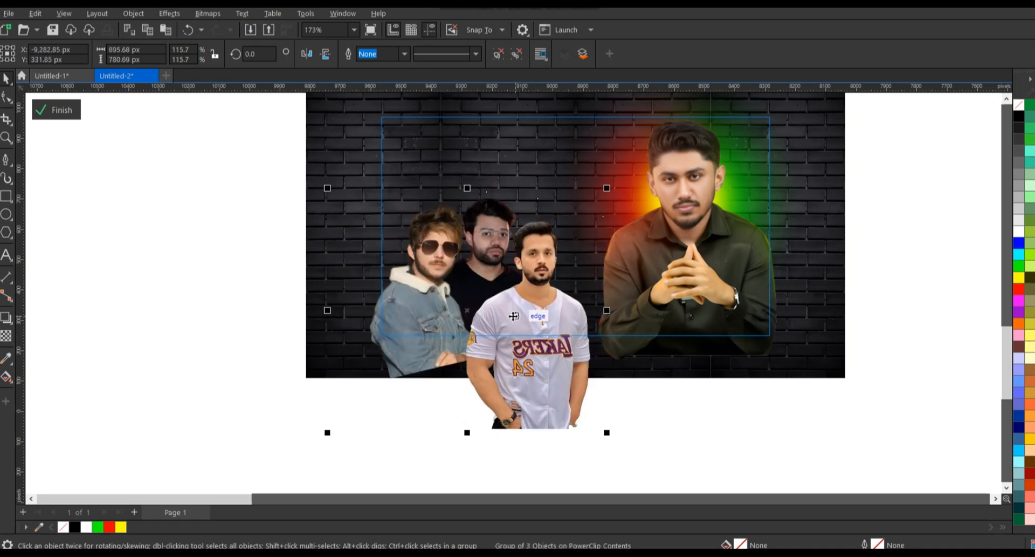
left_click(70, 111)
- Add the text "SCAMMERS COURSE EXPOSED" above the thumbnail
scroll(616, 183, "down", 1)
scroll(616, 184, "up", 1)
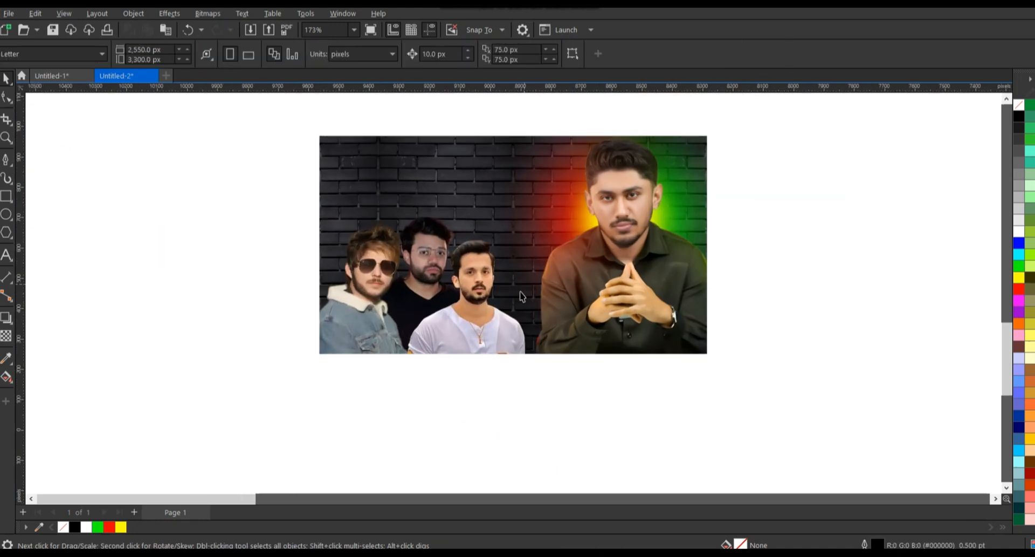
scroll(572, 134, "down", 1)
scroll(572, 133, "up", 1)
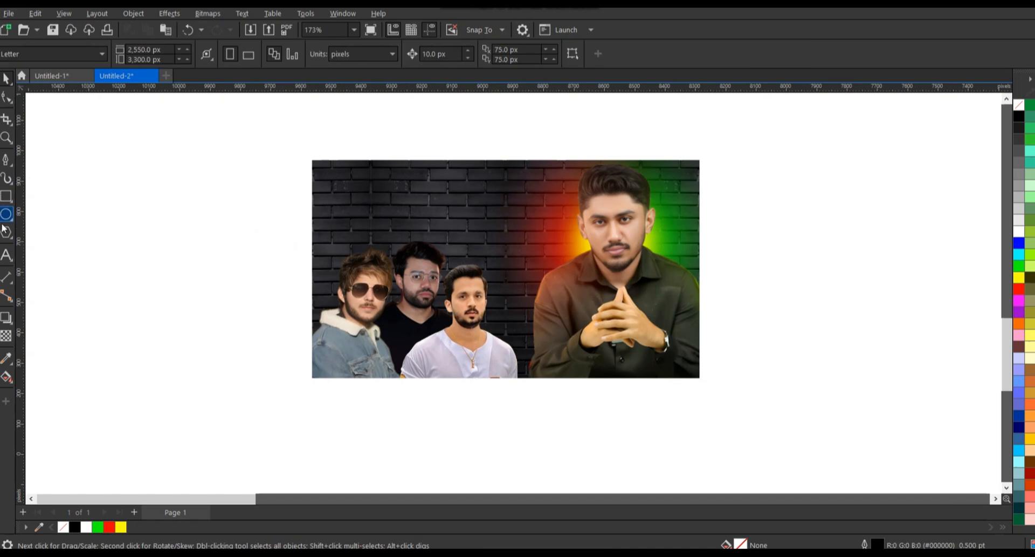
left_click(7, 255)
left_click(162, 147)
type("SCAMMERS COURSE EXPOSED")
key("ctrl+space")
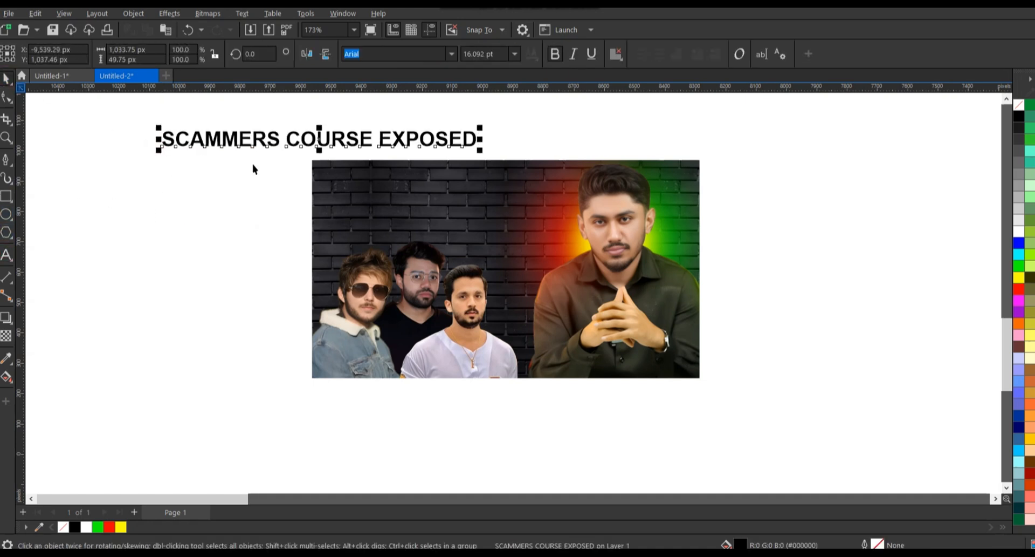
- Break the title text so that EXPOSED sits on a second line
left_click_drag(215, 186, 215, 186)
left_click(273, 142)
double_click(371, 141)
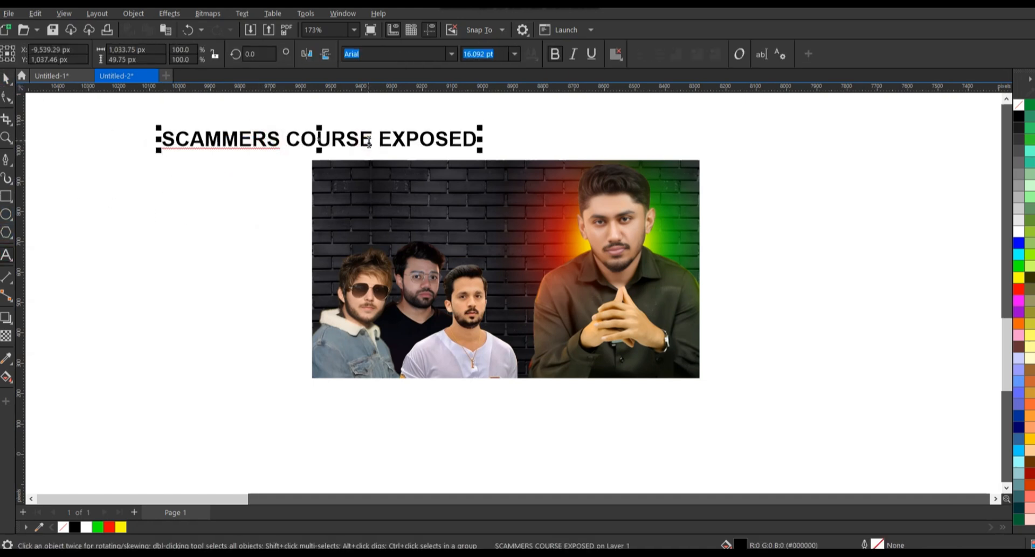
key("Return")
- Set the title in Bahnschrift, then enlarge the separated EXPOSED line to about 528 px wide and center it under the first line
left_click(452, 54)
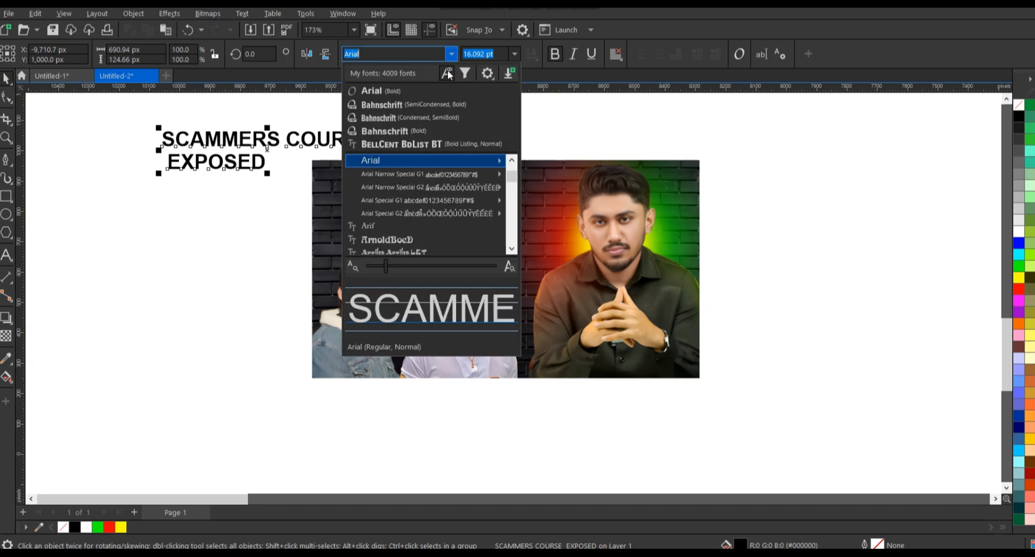
left_click(416, 100)
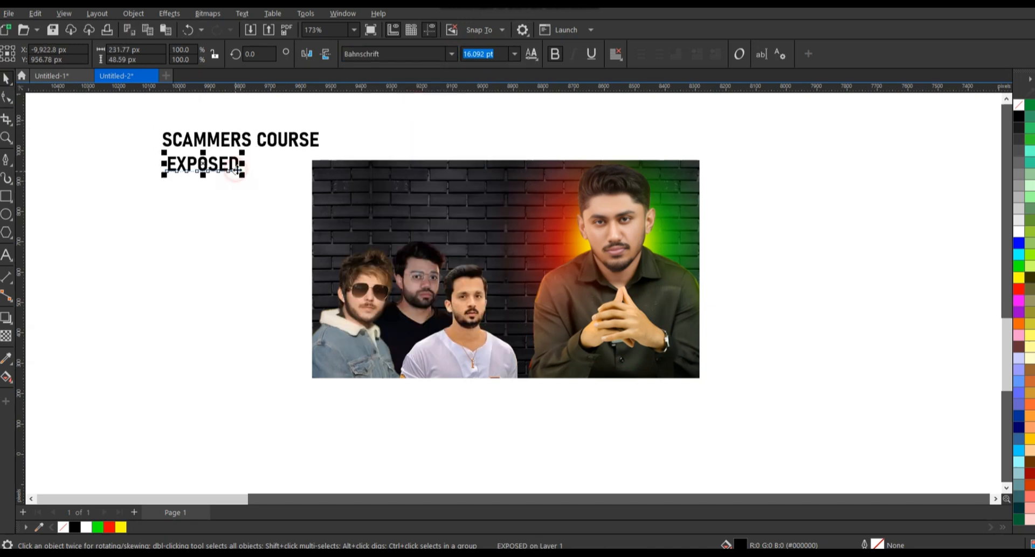
left_click_drag(238, 171, 330, 193)
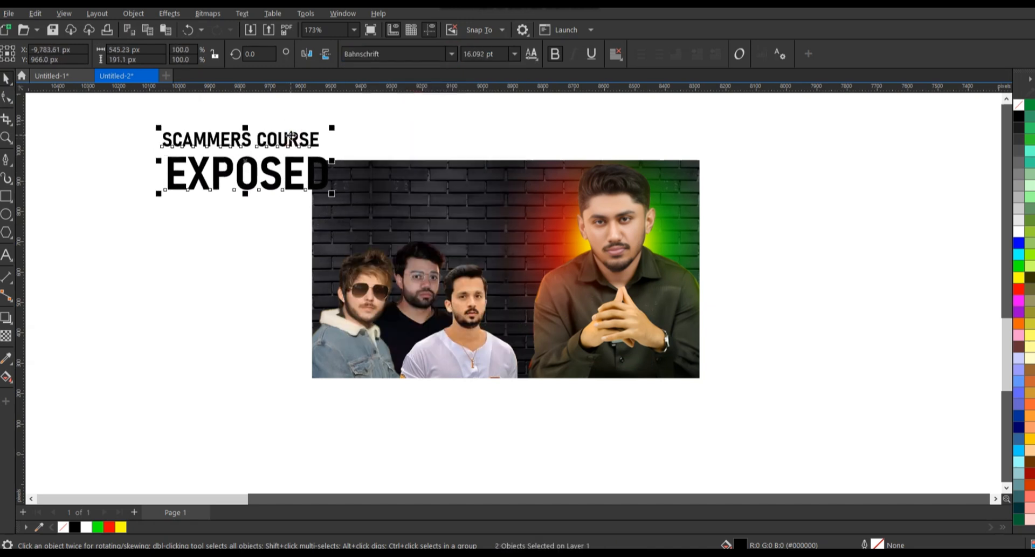
left_click(116, 107)
- Move both title lines onto the brick wall above the three men and fill them with white
scroll(168, 119, "up", 1)
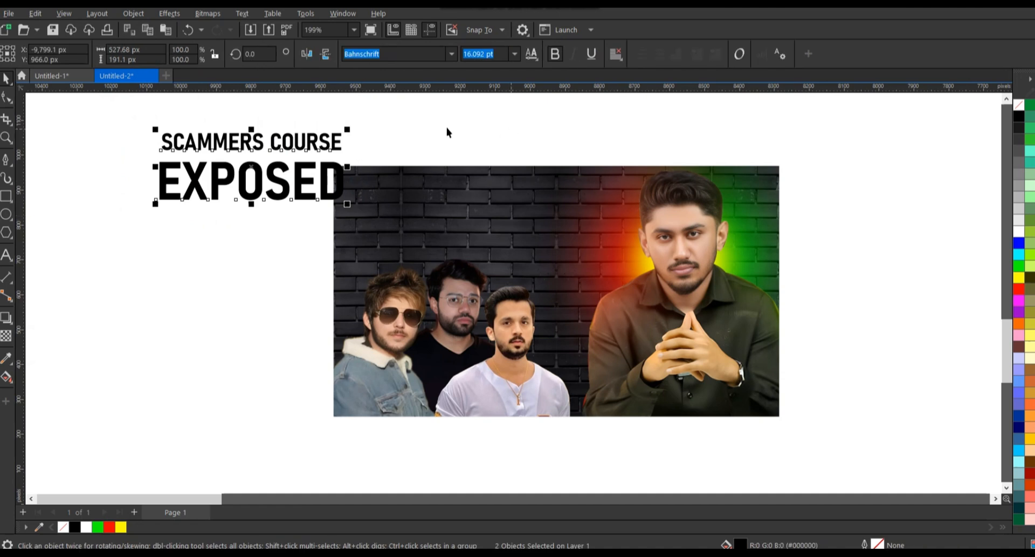
left_click_drag(325, 195, 513, 245)
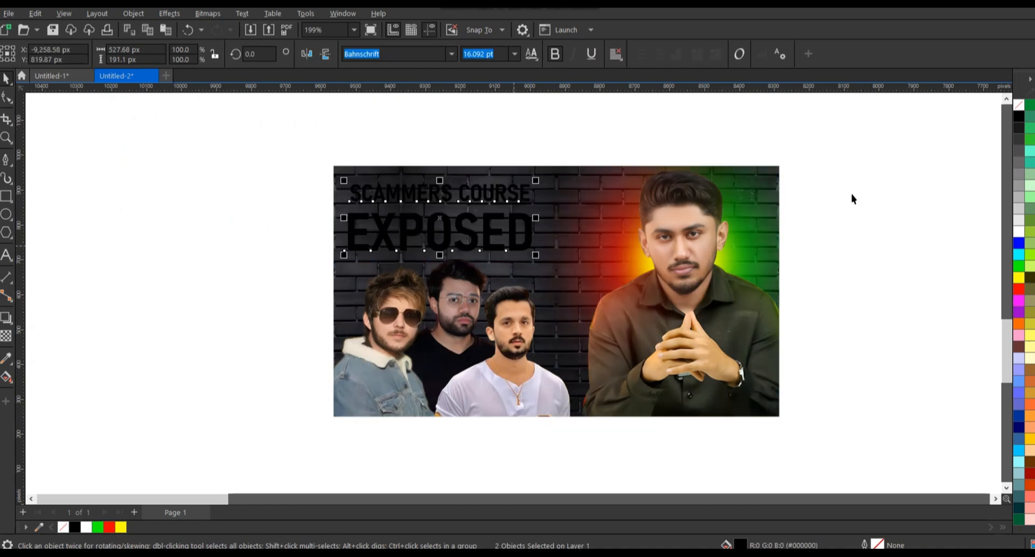
left_click(1018, 232)
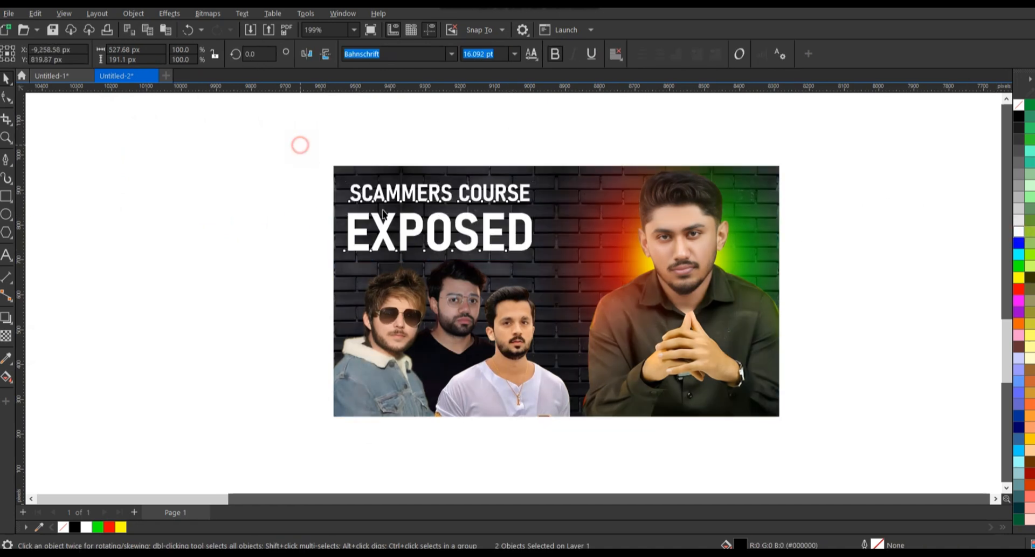
- Group the two title lines, shrink them slightly and tilt them so they rise toward the right
key("ctrl+g")
left_click(493, 232)
mouse_move(536, 181)
left_mouse_down()
mouse_move(526, 164)
mouse_move(531, 176)
left_mouse_up()
left_click(440, 126)
left_click(491, 184)
left_click(392, 154)
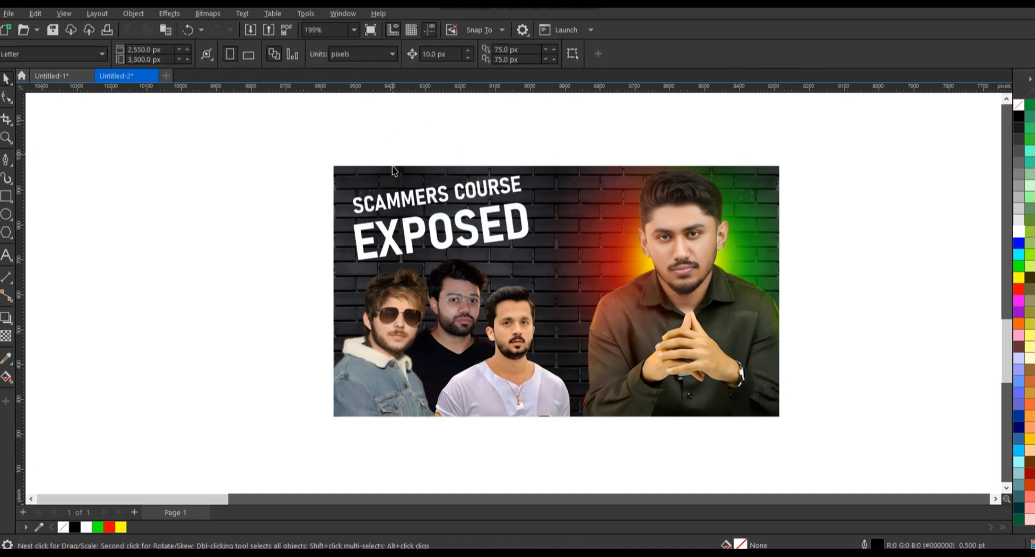
- Bring the red brush stroke bitmap beside the thumbnail and rotate it to about 11.7 degrees
left_click(404, 224)
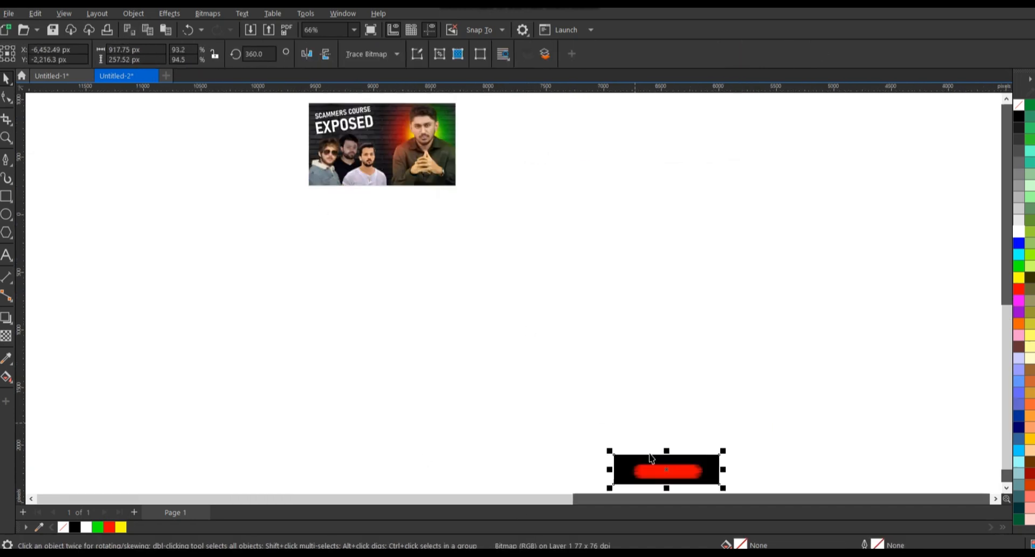
left_click_drag(651, 458, 257, 115)
key("F2")
left_click_drag(196, 175, 458, 104)
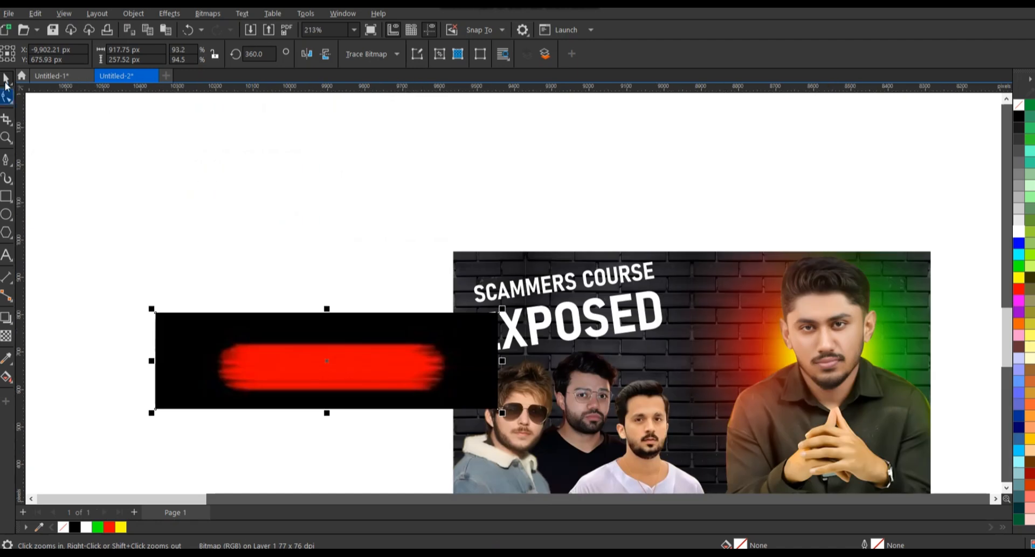
left_click(183, 191)
double_click(447, 387)
left_click_drag(504, 407, 513, 373)
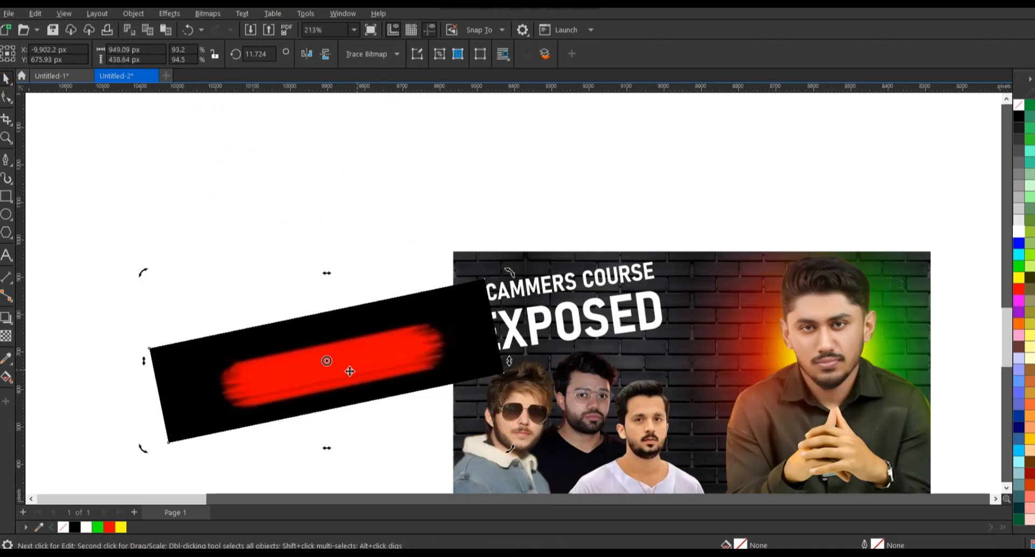
- Place the red brush stroke over the word EXPOSED and set its transparency merge mode to Screen
left_click_drag(346, 367, 574, 337)
left_click(6, 335)
left_click(164, 53)
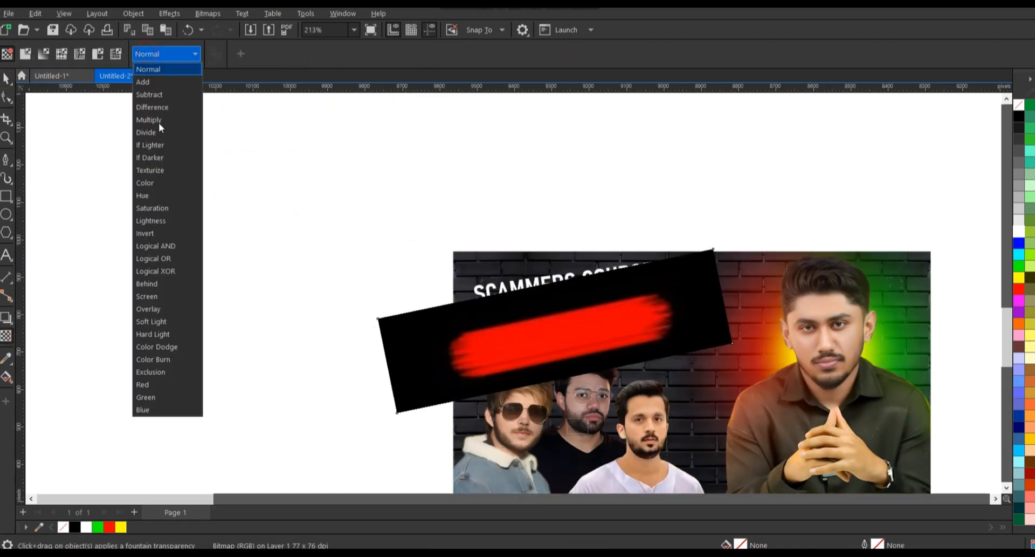
left_click(145, 295)
left_click(7, 79)
left_click(104, 169)
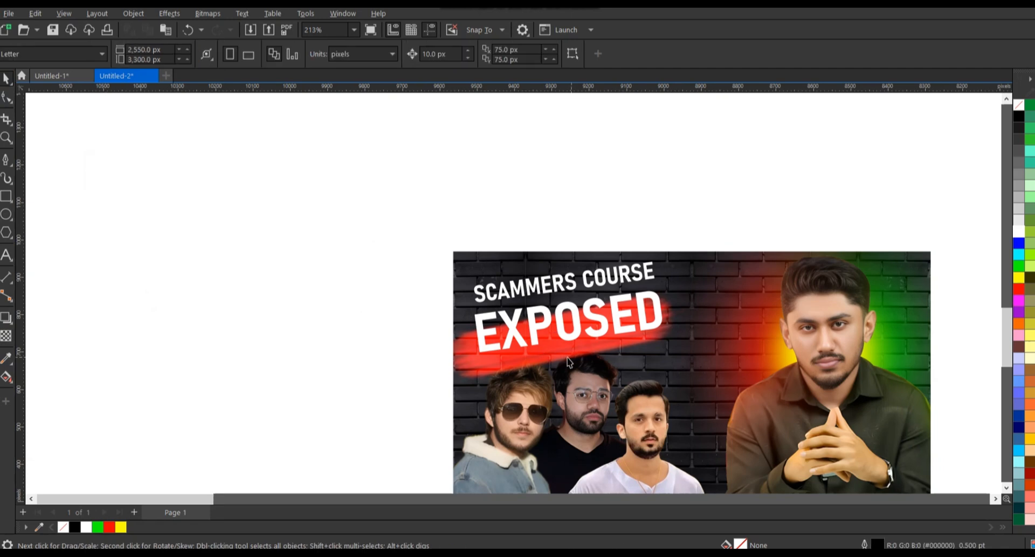
- Center the red brush stroke on EXPOSED and adjust its rotation to about 8.6 degrees to follow the title's slant
left_click_drag(560, 356, 567, 341)
left_click(566, 341)
left_click_drag(752, 231, 754, 244)
scroll(323, 192, "down", 1)
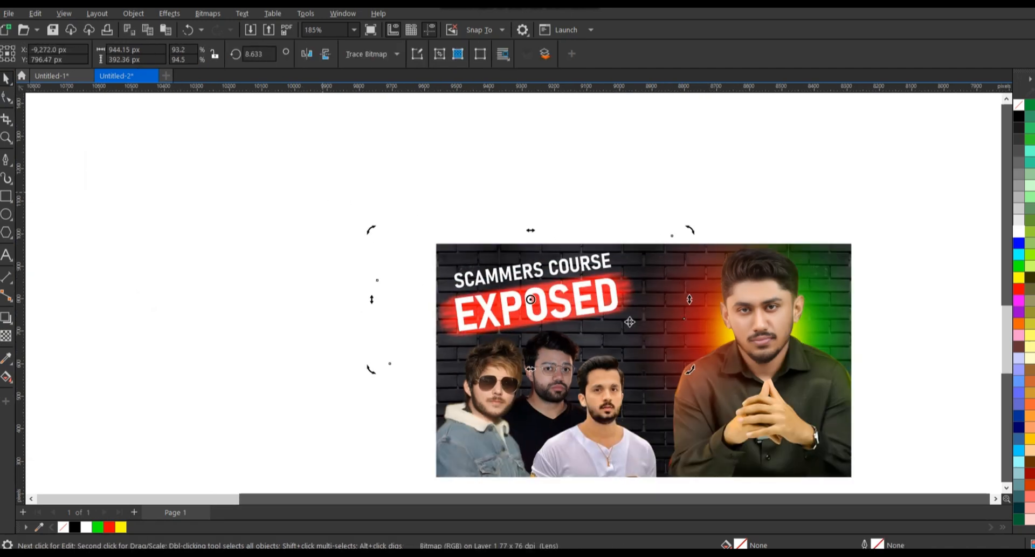
- Place the red brush stroke inside the thumbnail's frame with PowerClip
right_click(450, 314)
key("Escape")
left_click(523, 261)
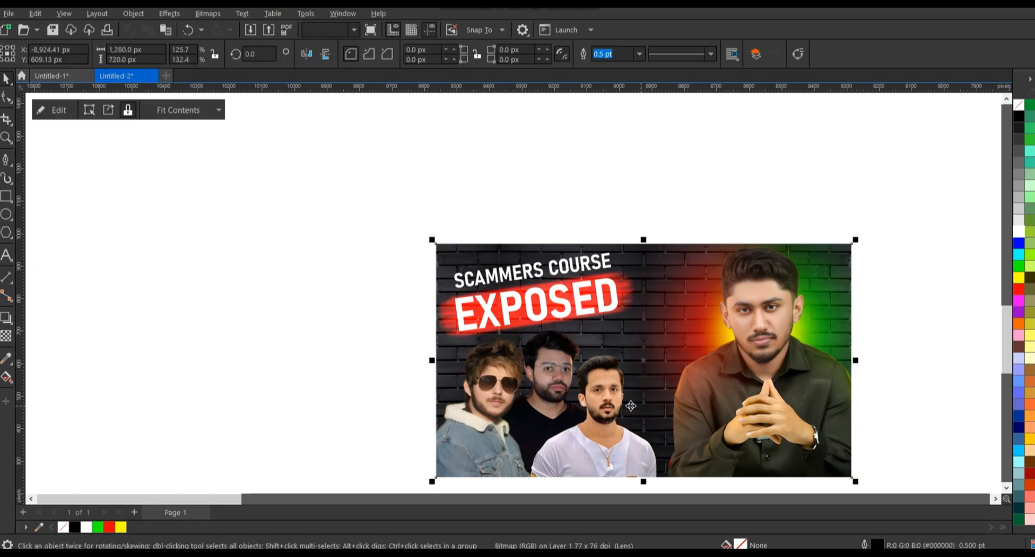
key("Escape")
left_click(523, 262)
scroll(377, 254, "down", 2)
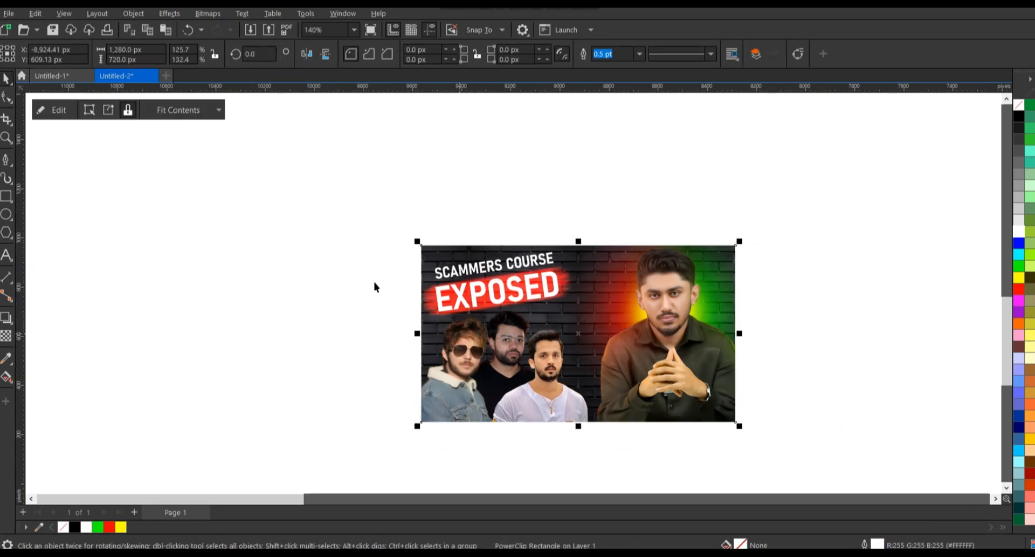
- Within the PowerClip contents, draw an ellipse about 1487 by 282 px across the lower edge, filled red with no outline
left_click(52, 116)
left_click(7, 214)
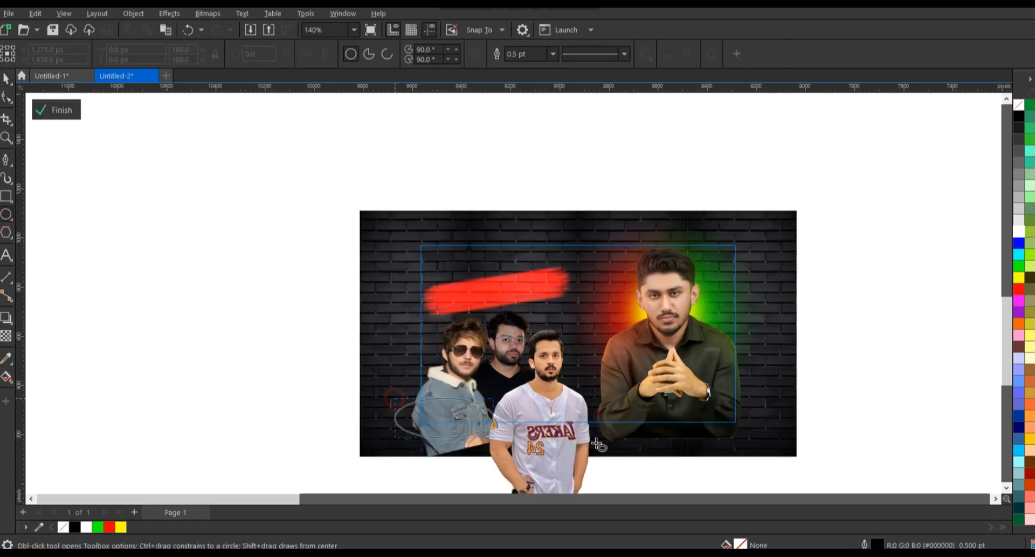
left_click_drag(598, 445, 763, 471)
left_click(1019, 288)
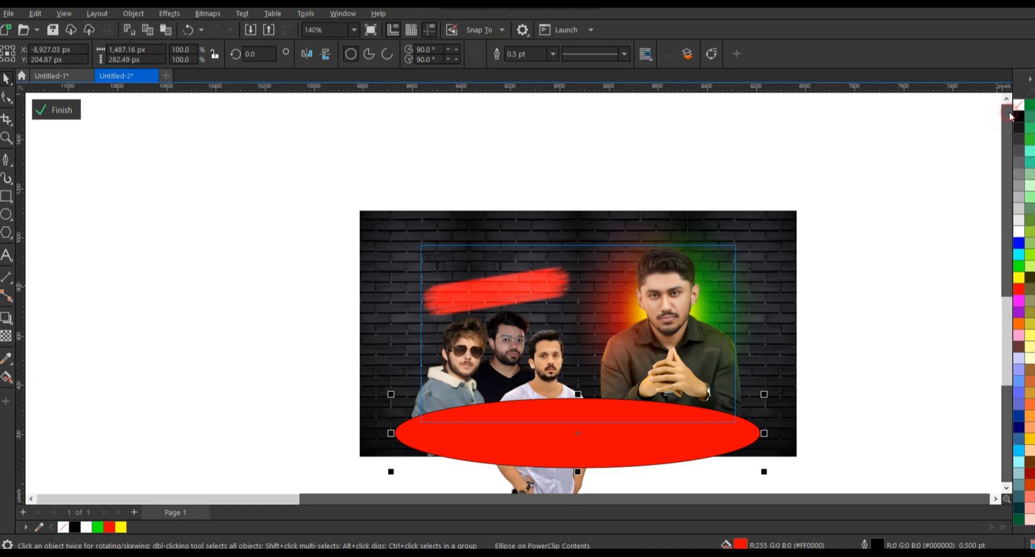
right_click(1019, 104)
- Apply a Gaussian Blur with a radius of 95.5 pixels to the red ellipse
left_click(162, 14)
left_click(312, 115)
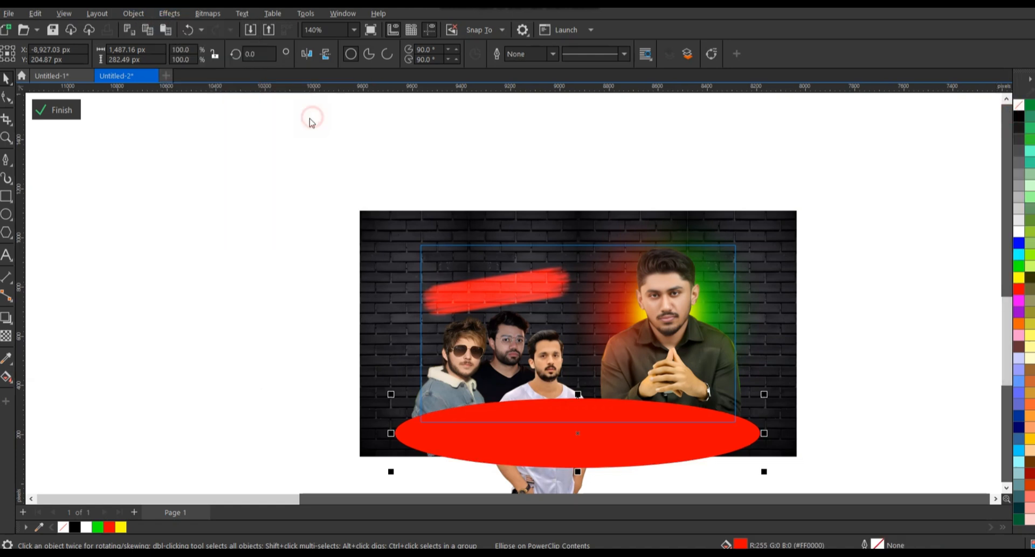
left_click_drag(544, 268, 566, 268)
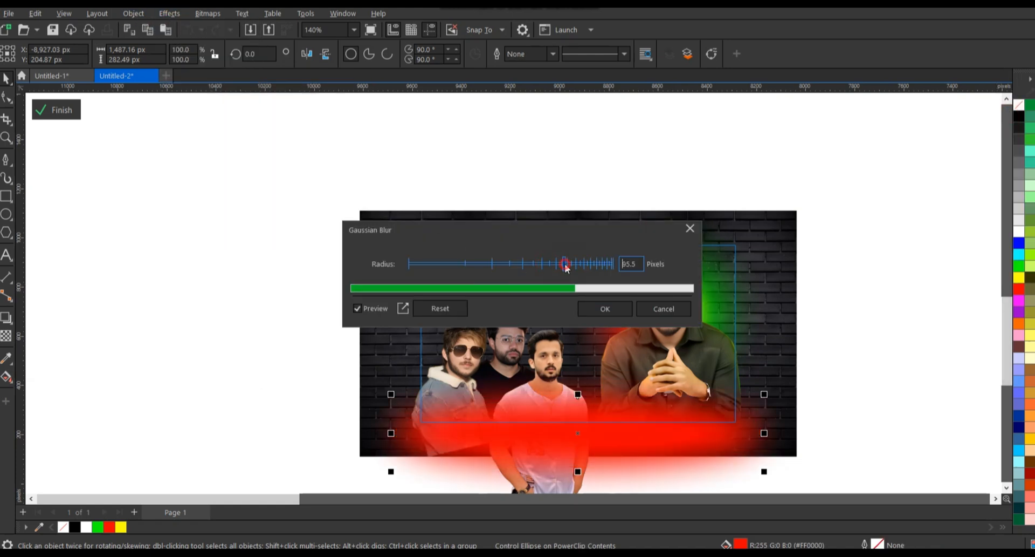
left_click(604, 308)
- Bring the group of three men and the man in the dark shirt in front of the blurred red glow
left_click(465, 415)
scroll(529, 324, "down", 2)
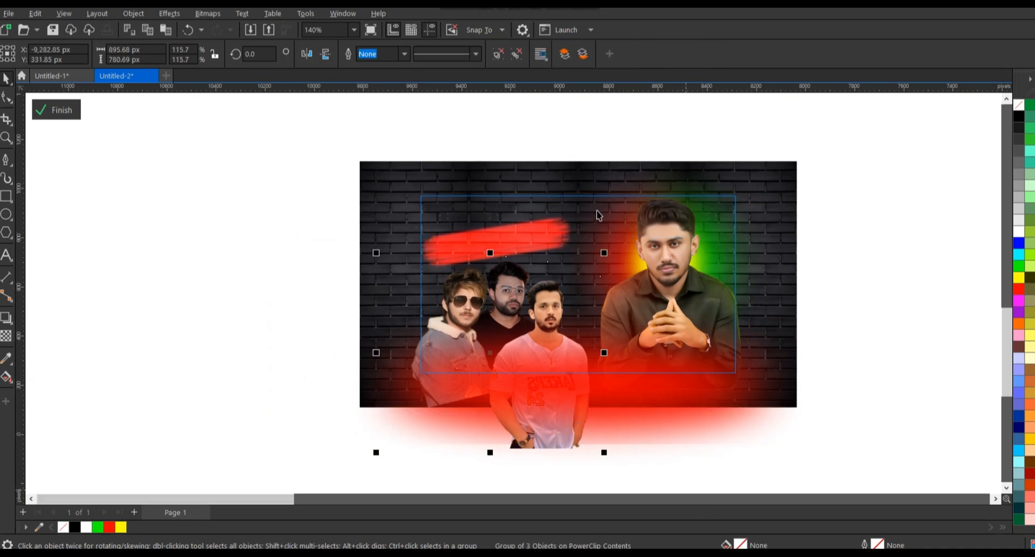
left_click(655, 237)
left_click(527, 53)
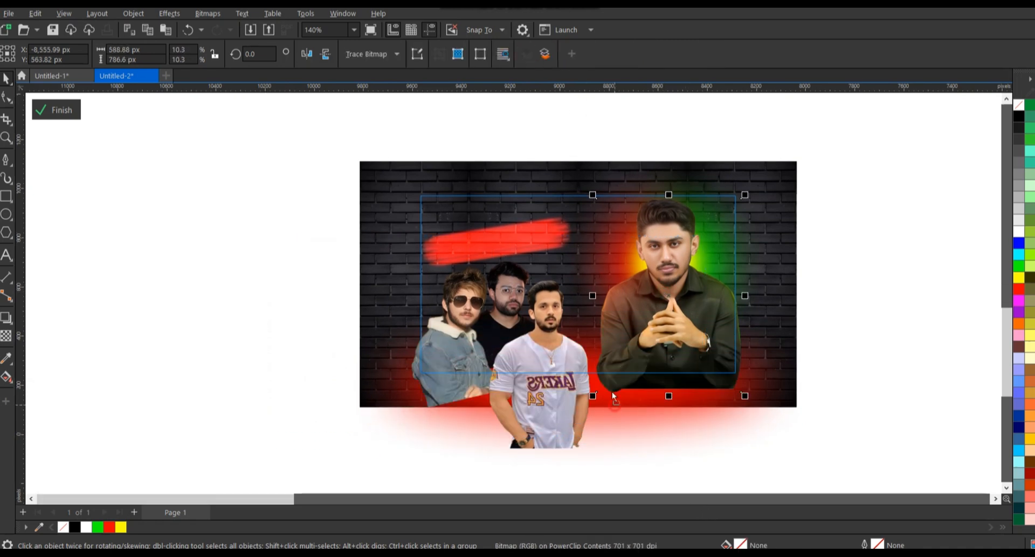
- Stretch the red bottom glow ellipse to about 414 px high and set its Gaussian Blur radius to 118.9 pixels
left_click(612, 391)
left_click_drag(573, 403, 608, 422)
left_click(170, 13)
mouse_move(218, 74)
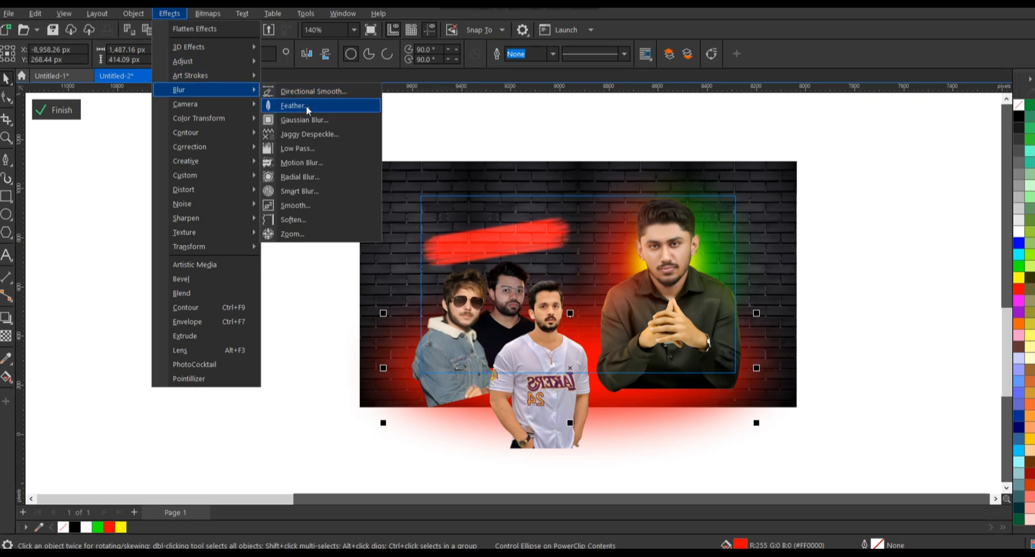
left_click(293, 104)
left_click(578, 265)
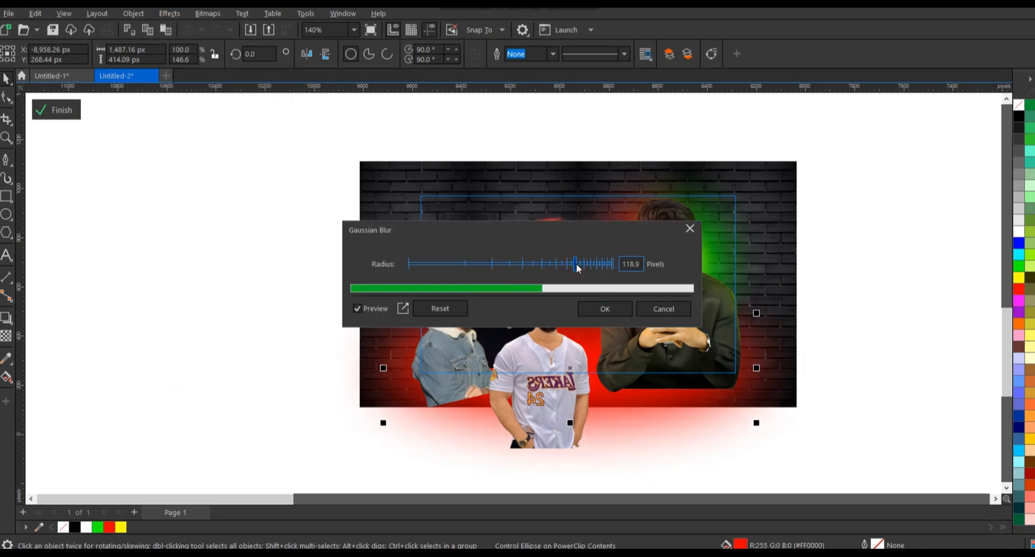
left_click(589, 308)
left_click(56, 109)
left_click(277, 238)
scroll(389, 302, "down", 1)
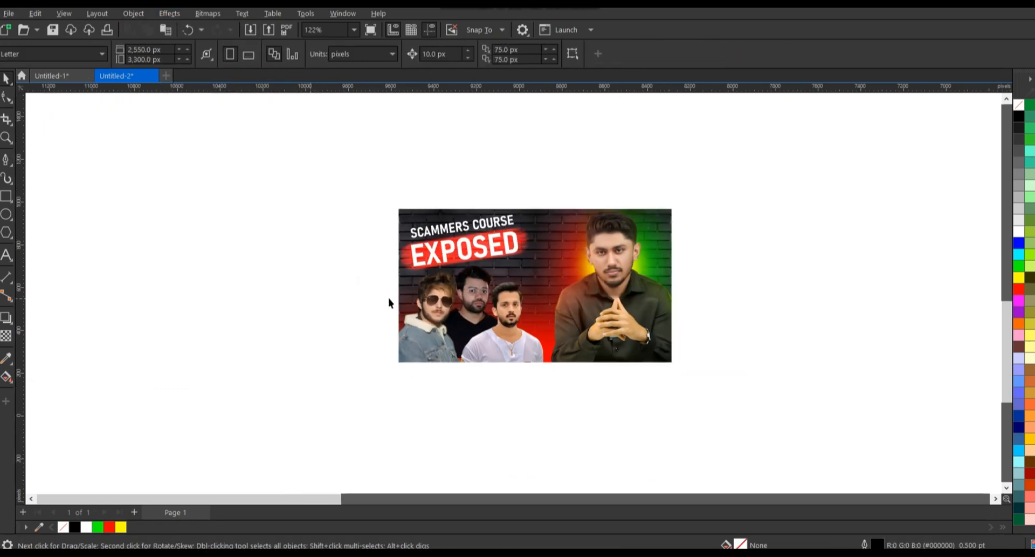
- Import the dollar bills image "Adobe Express - file (7)" from the review folder and scale it to about 606 by 404 px beside the thumbnail
scroll(613, 235, "up", 2)
left_click(509, 274)
key("alt+Tab")
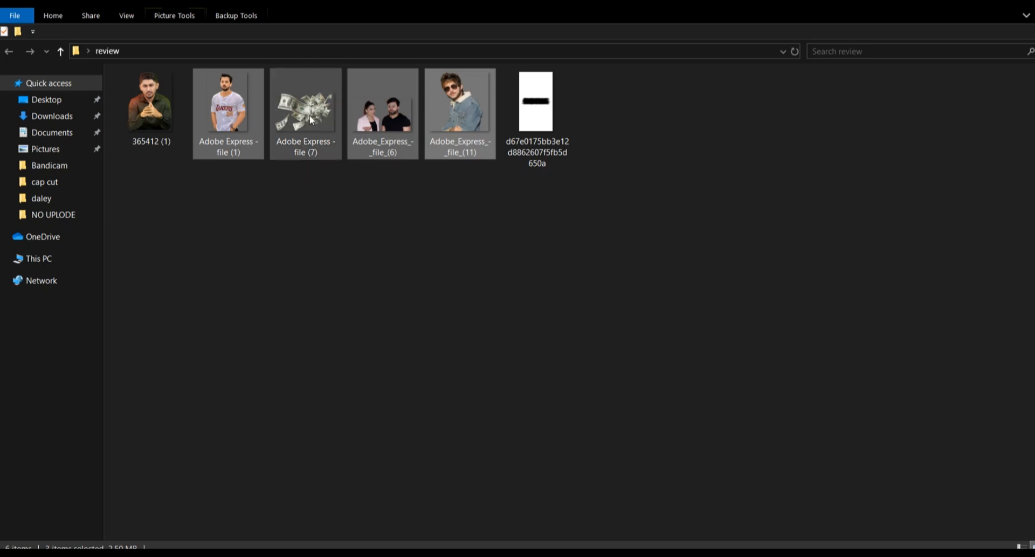
left_click_drag(311, 120, 688, 555)
left_click_drag(237, 353, 237, 353)
scroll(297, 303, "down", 6)
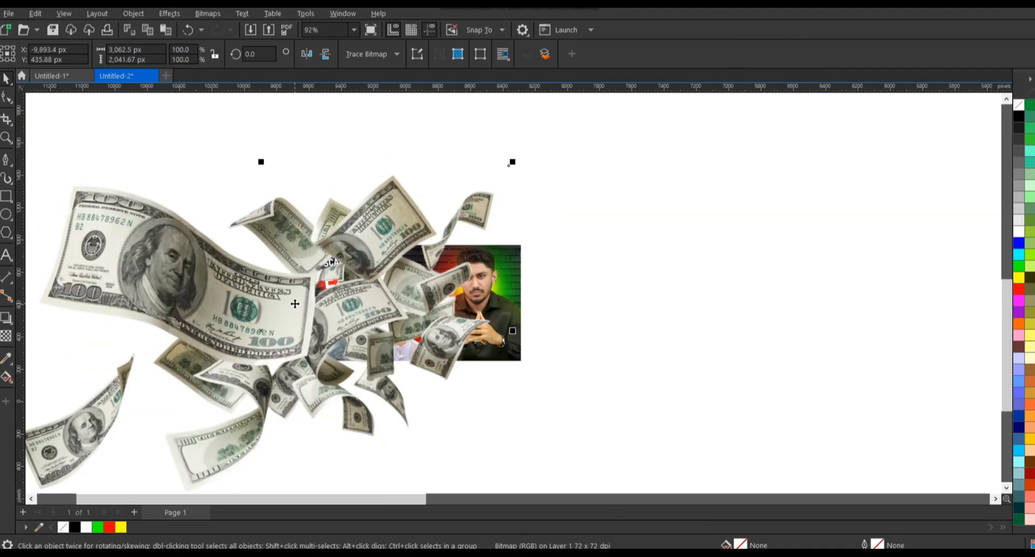
left_click_drag(461, 197, 310, 295)
- Rotate the dollar bills image to about 248.2° and place it over the lower edge between the three men and the dark-shirted man
left_click(7, 138)
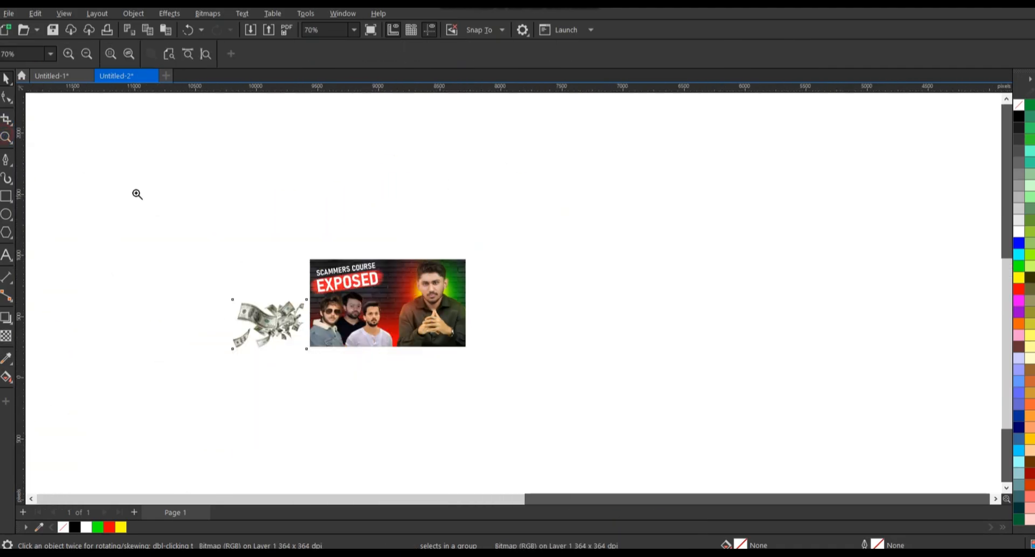
left_click_drag(246, 351, 191, 382)
left_click(6, 78)
left_click(347, 310)
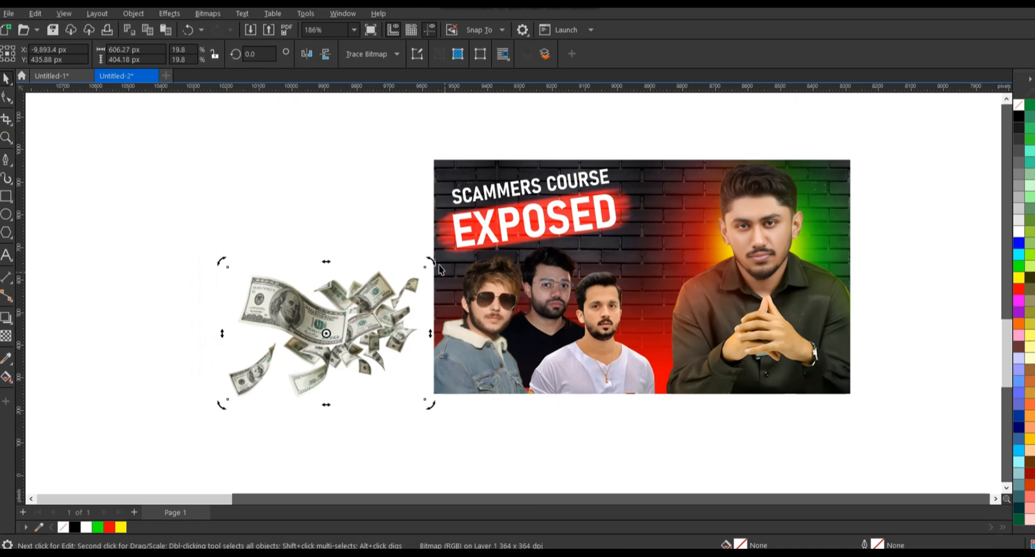
left_click_drag(434, 264, 340, 467)
left_click_drag(309, 303, 635, 385)
- Apply a light Gaussian Blur to the dollar bills image
scroll(383, 338, "down", 1)
left_click(162, 14)
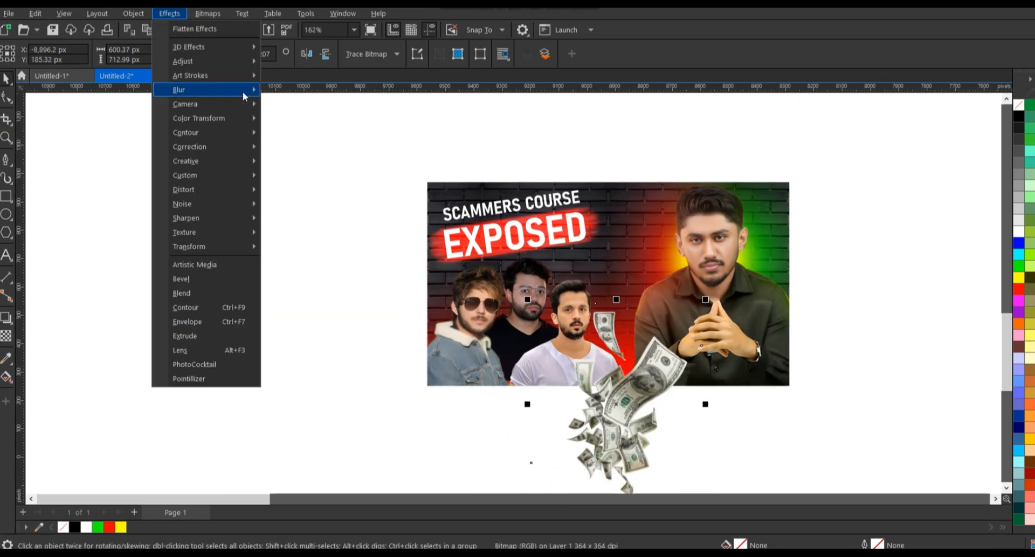
mouse_move(248, 95)
left_click(328, 115)
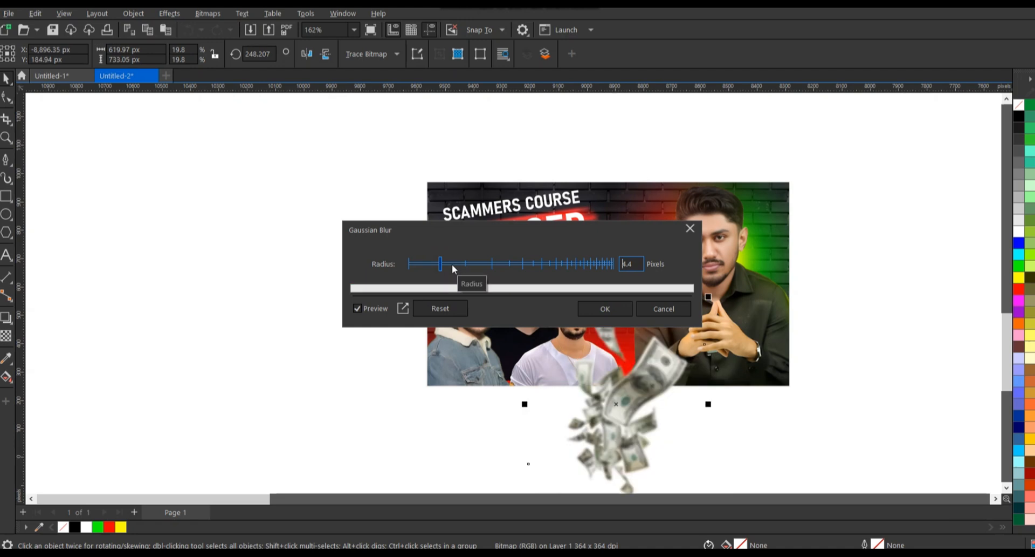
left_click(453, 265)
left_click(602, 313)
- Place the blurred dollar bills inside the thumbnail's frame with PowerClip
right_click(630, 402)
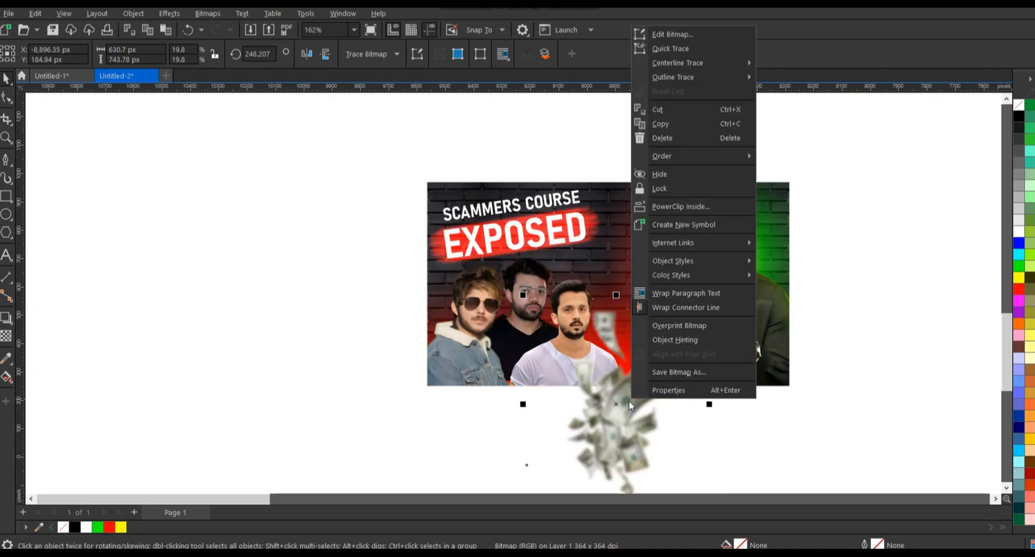
left_click(668, 211)
left_click(593, 202)
- Within the PowerClip contents, bring the group of three men and the dark-shirted man in front of the dollar bills
left_click(60, 112)
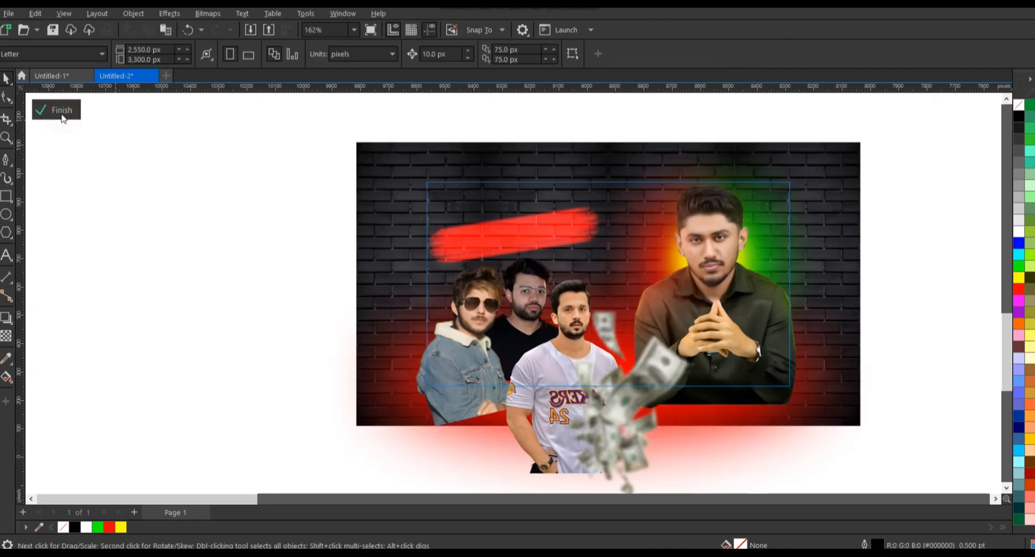
scroll(226, 269, "down", 2)
left_click(404, 333)
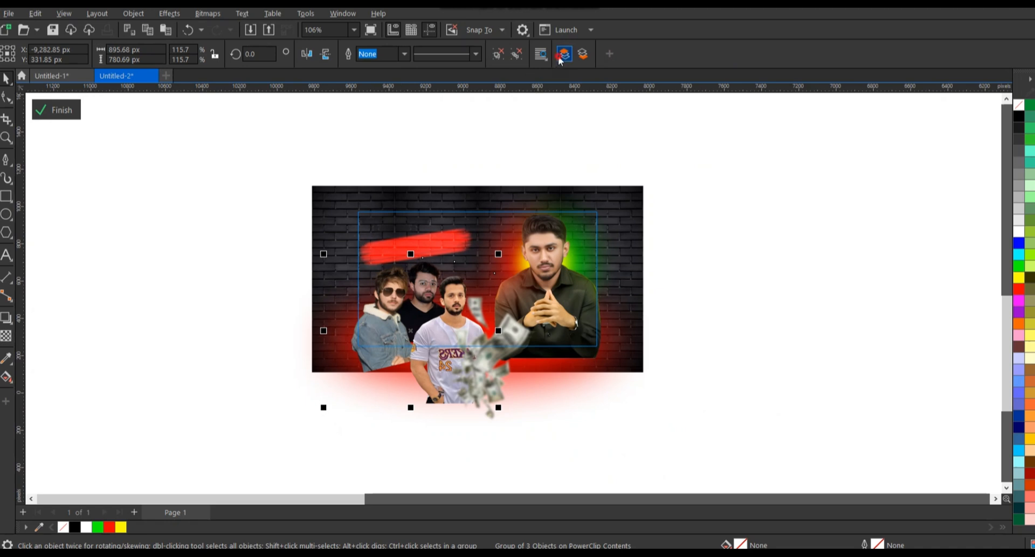
left_click(542, 320)
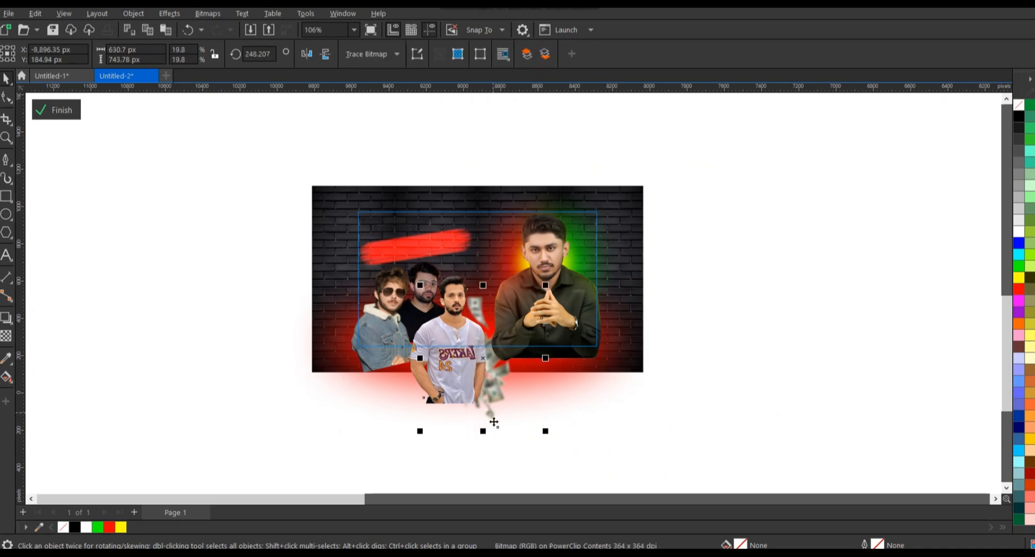
- Duplicate the dollar bills to the thumbnail's upper edge, mirror the copy, rotate it to about 47.4° and shift it towards the dark-shirted man
left_click_drag(498, 368, 499, 256)
right_click(500, 255)
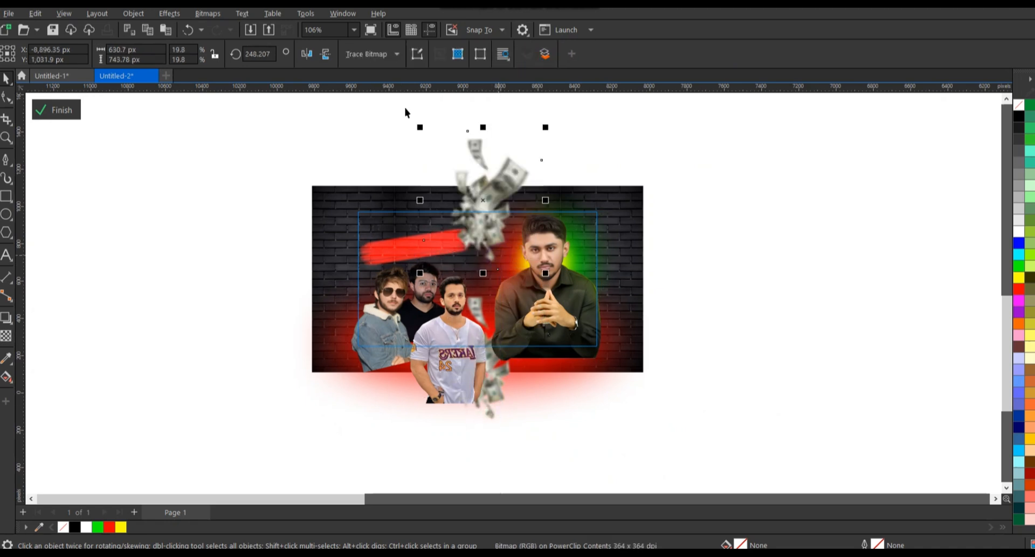
left_click(306, 54)
left_click(324, 53)
left_click(478, 170)
left_click_drag(549, 125, 568, 155)
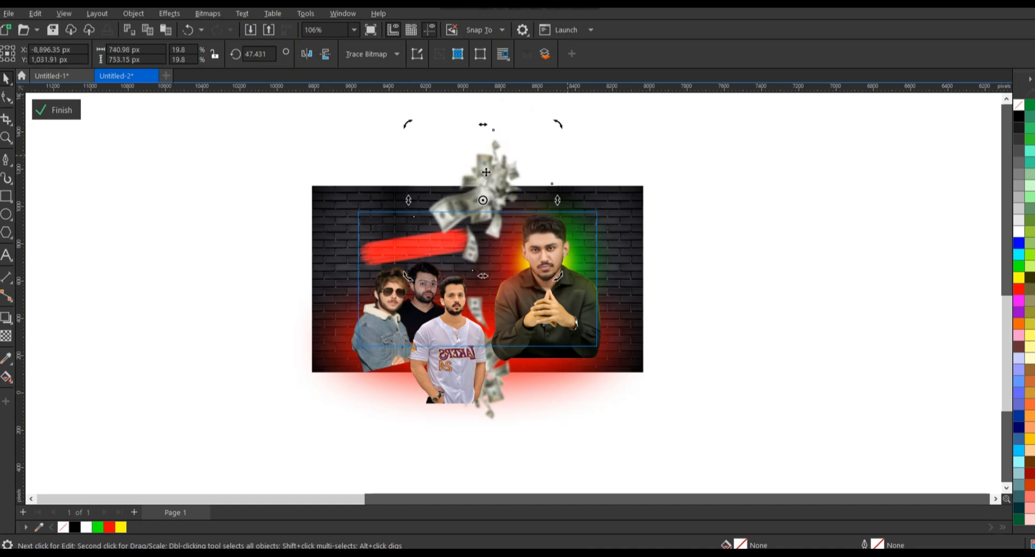
left_click_drag(486, 172, 506, 177)
- Bring the coloured glow ellipses and the dark-shirted man in front of the upper dollar bills, and finish editing the contents
left_click(565, 315)
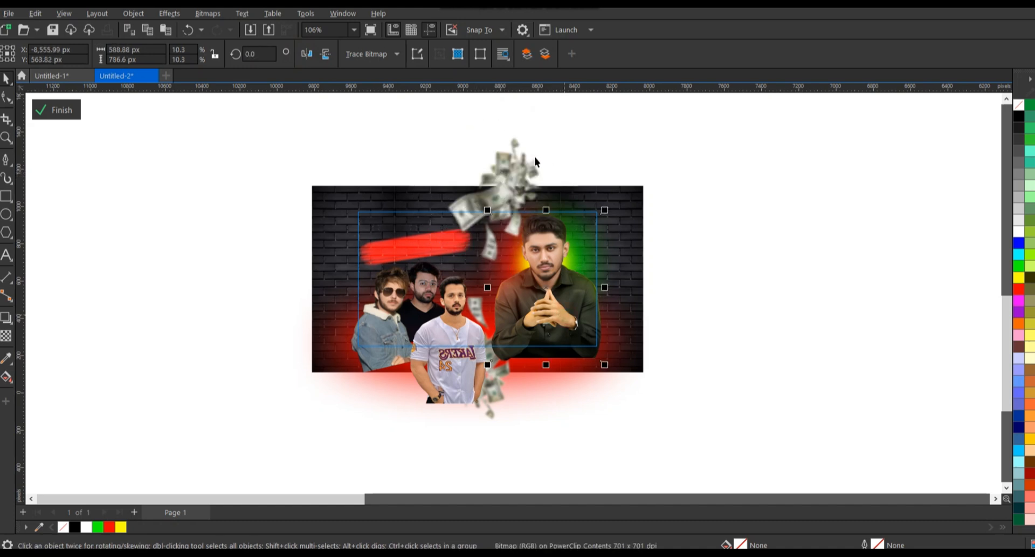
left_click_drag(436, 334, 437, 336)
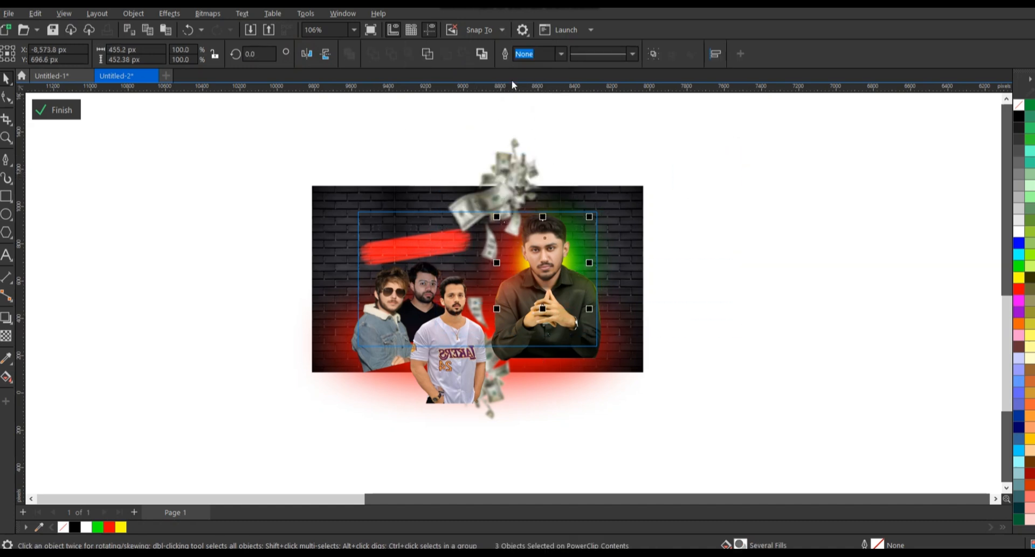
left_click(584, 335)
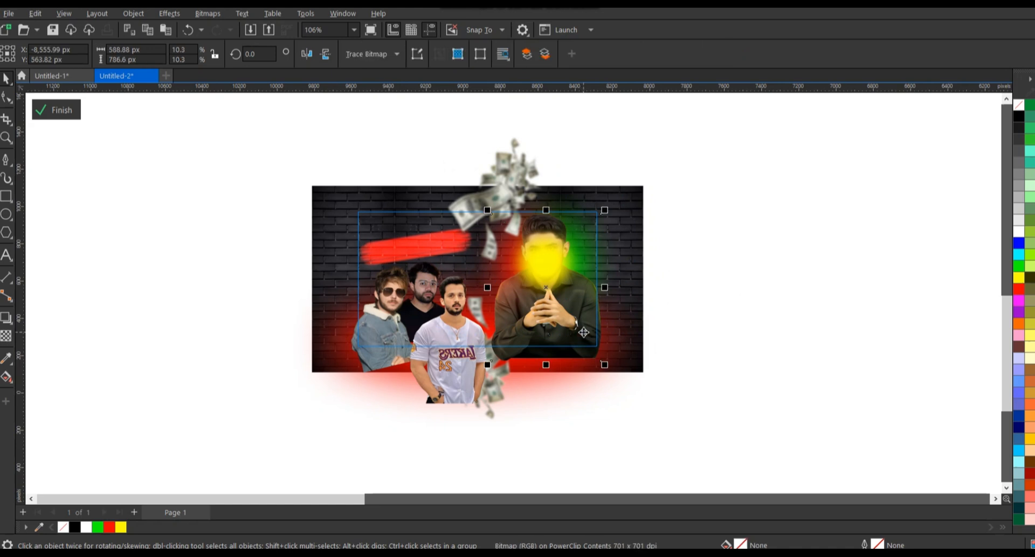
left_click(74, 123)
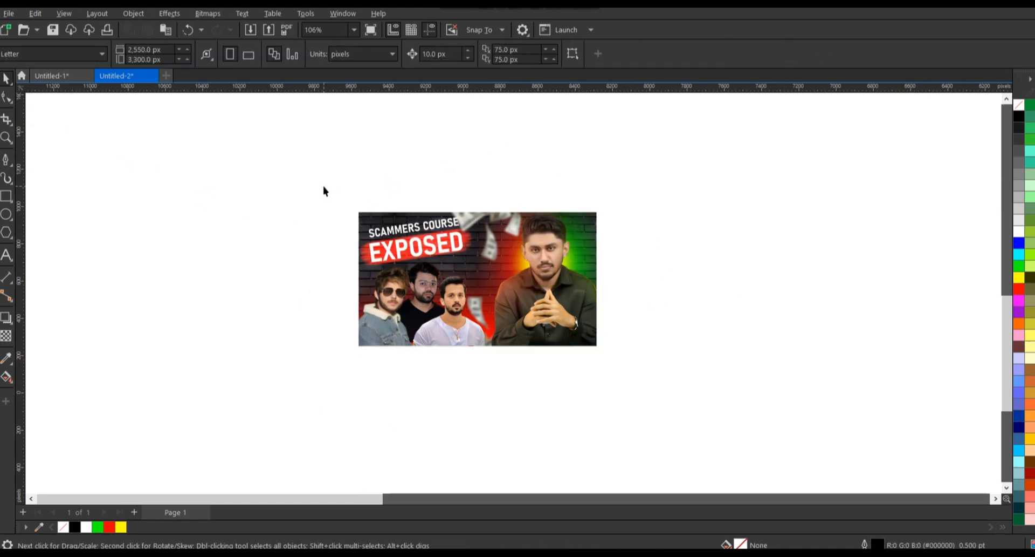
scroll(328, 270, "up", 2)
- Bring the red brush stroke in front of the dollar bills within the PowerClip contents
left_click(52, 111)
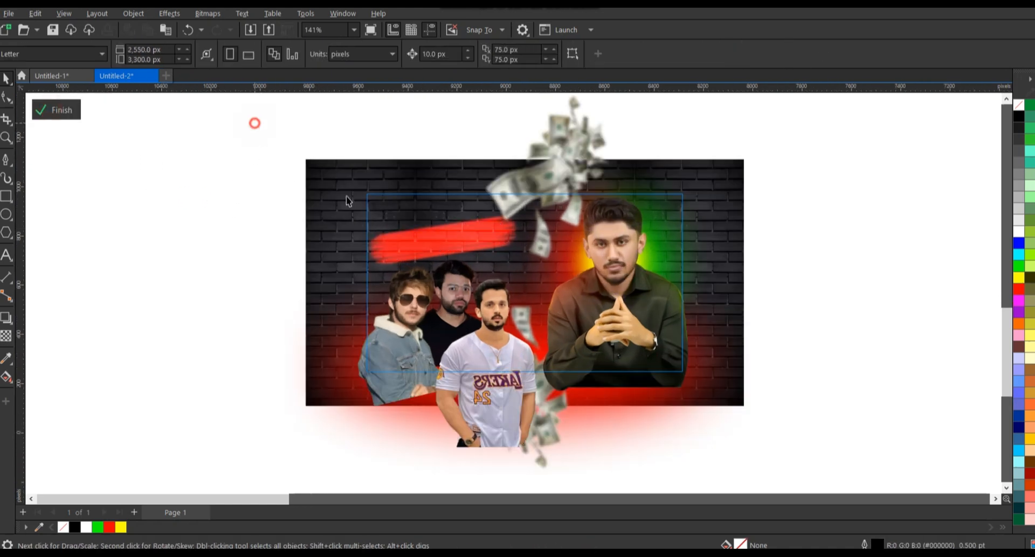
left_click(581, 311)
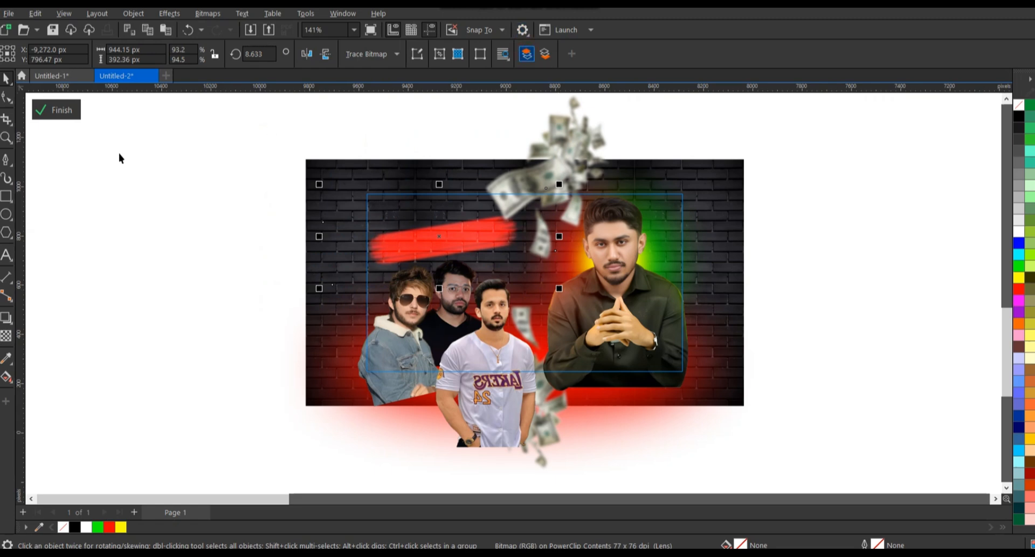
left_click(61, 108)
- Scale the grouped title "SCAMMERS COURSE EXPOSED" down slightly to about 491 by 236 px
left_click_drag(315, 174, 520, 266)
left_click_drag(508, 195, 506, 197)
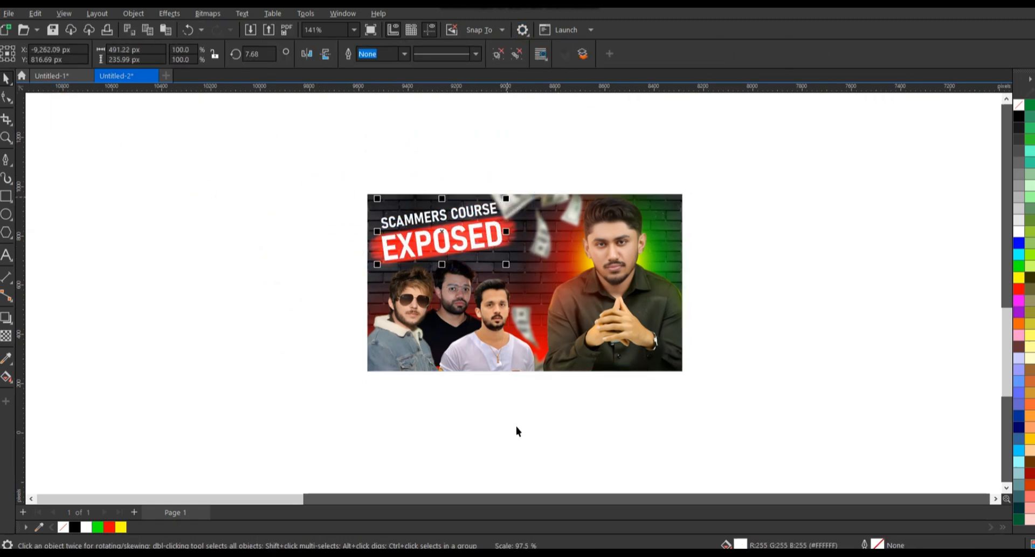
scroll(462, 362, "down", 1)
- Draw a rounded rectangle about 150 by 46 px above the start of the title, filled red with no outline
scroll(339, 194, "up", 3)
scroll(426, 237, "up", 2)
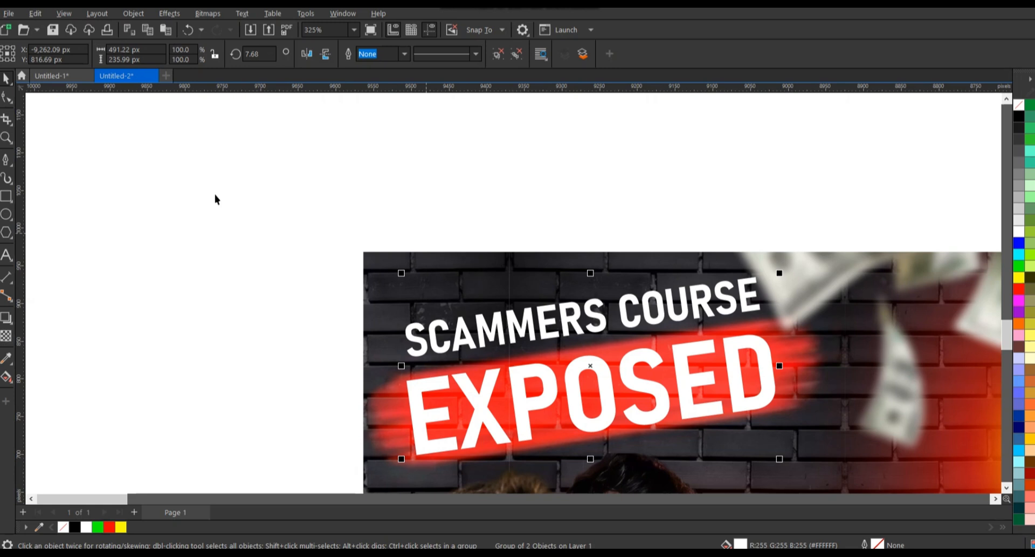
left_click(11, 204)
mouse_move(389, 263)
left_mouse_down()
mouse_move(517, 314)
mouse_move(509, 305)
left_mouse_up()
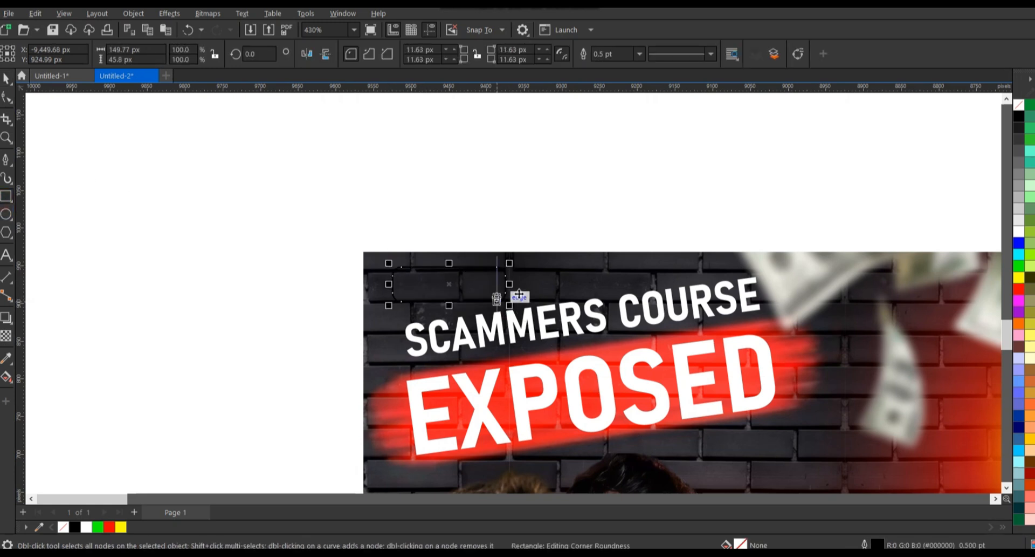
key("space")
left_click(1019, 289)
right_click(1017, 106)
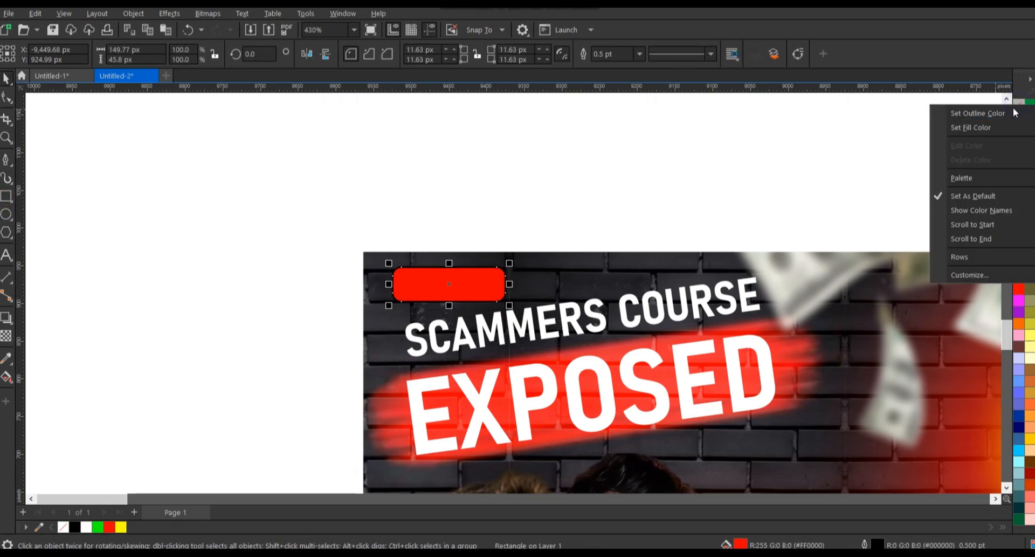
- Move the red rounded rectangle closer to the frame's upper-left corner and scale it to about 133 by 41 px
left_click_drag(448, 282, 438, 289)
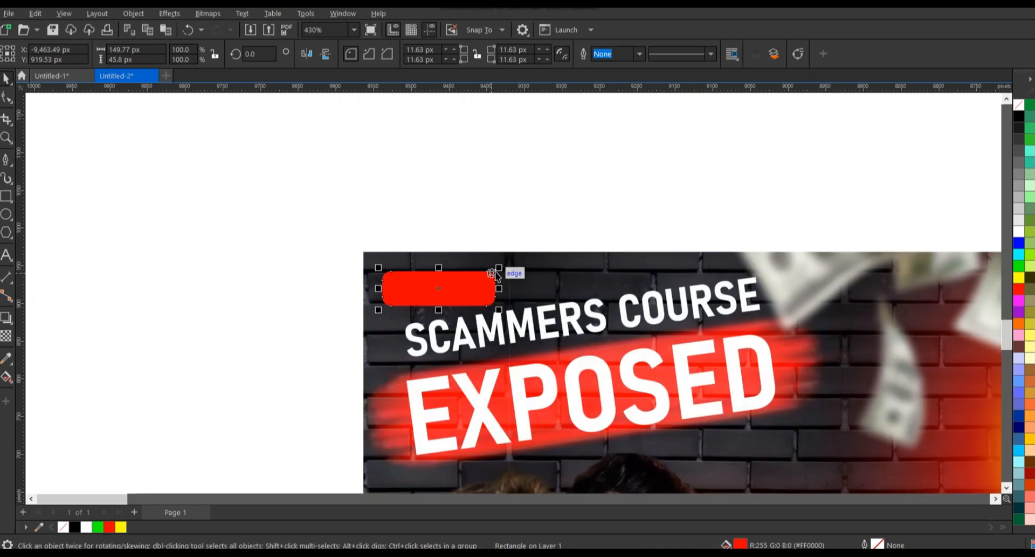
scroll(428, 257, "up", 2)
left_click_drag(452, 333, 453, 338)
left_click(452, 339)
- Draw a vertical line about 67 px long from above the frame into the red rectangle, with a 1.5 pt yellow outline
left_click(6, 160)
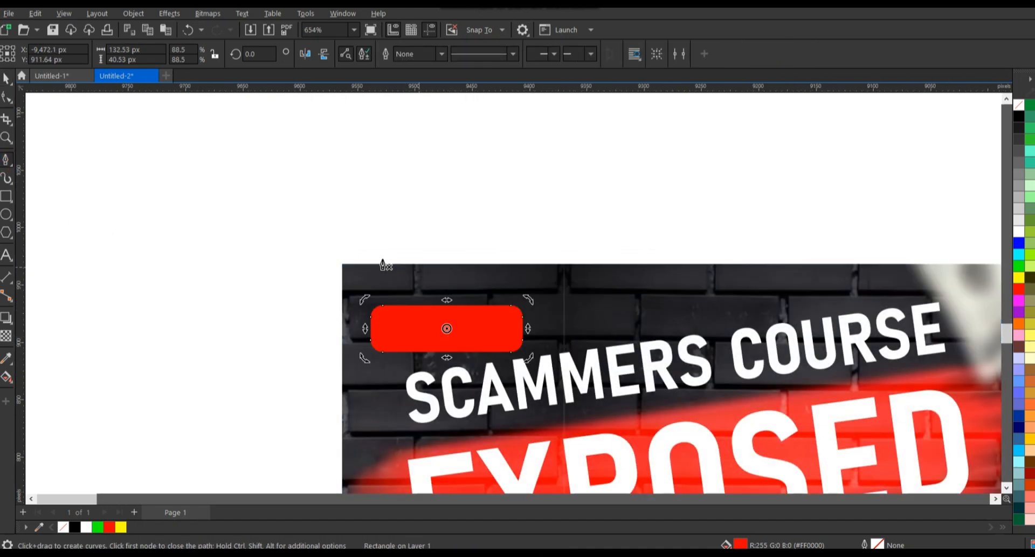
left_click(398, 235)
left_click(397, 321)
key("space")
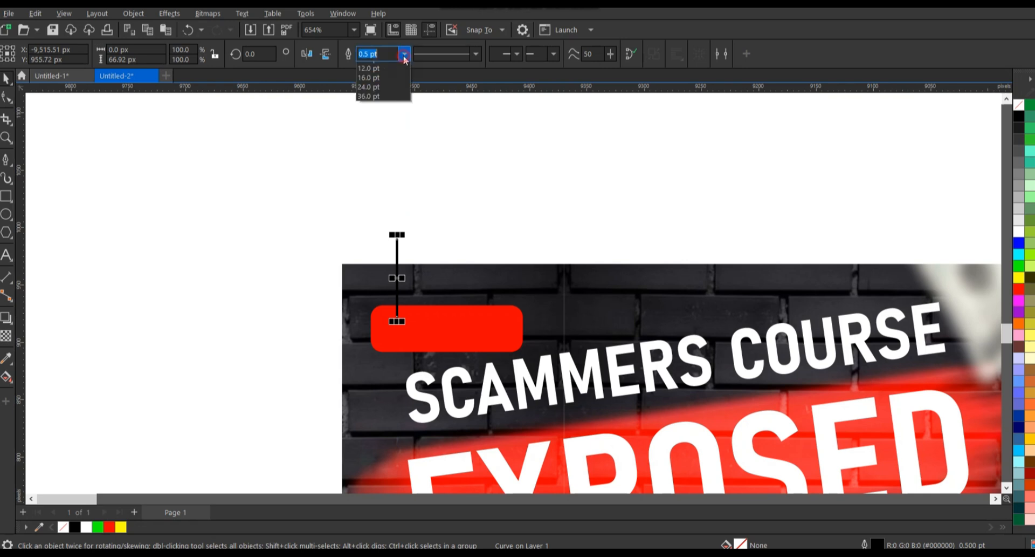
left_click(374, 112)
right_click(1020, 277)
left_click(947, 280)
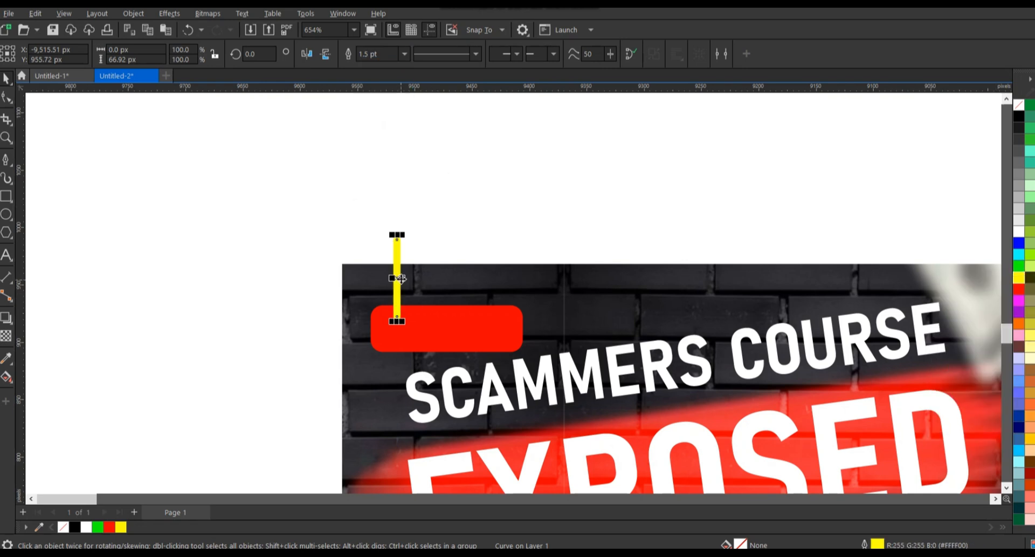
- Duplicate the yellow line near the red rectangle's other end, group both lines and centre them horizontally on the rectangle
left_click_drag(399, 277, 506, 278)
left_click(396, 278, "shift")
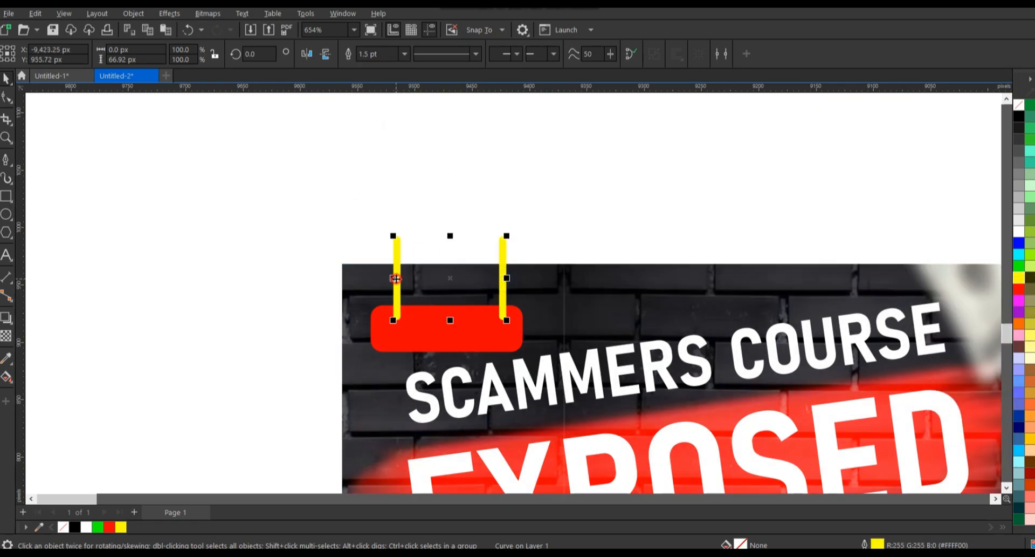
key("ctrl+g")
left_click(451, 328, "shift")
key("c")
- Place the grouped yellow lines inside the thumbnail's frame with PowerClip
left_click(424, 209)
left_click(395, 250)
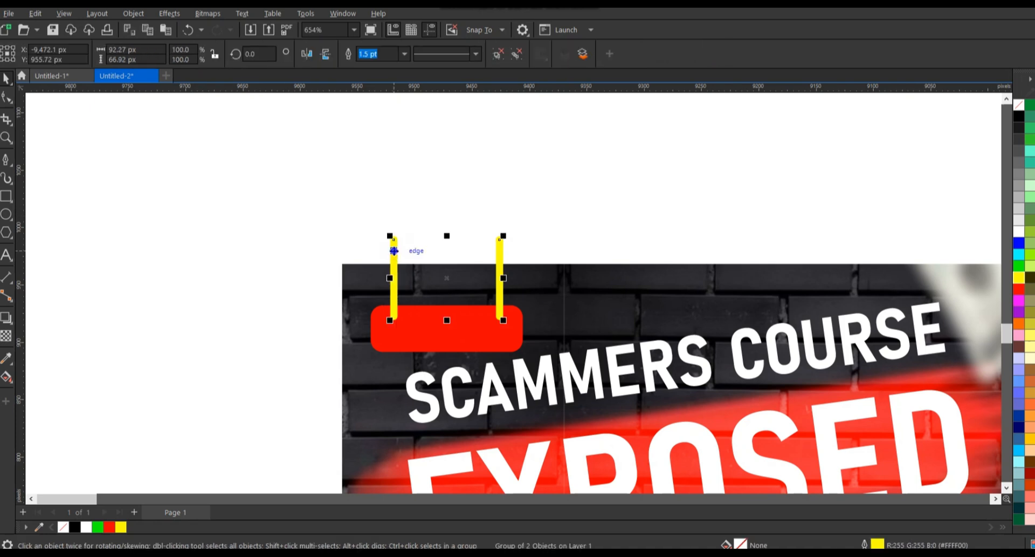
right_click(394, 250)
left_click(452, 334)
left_click(431, 279)
left_click(379, 224)
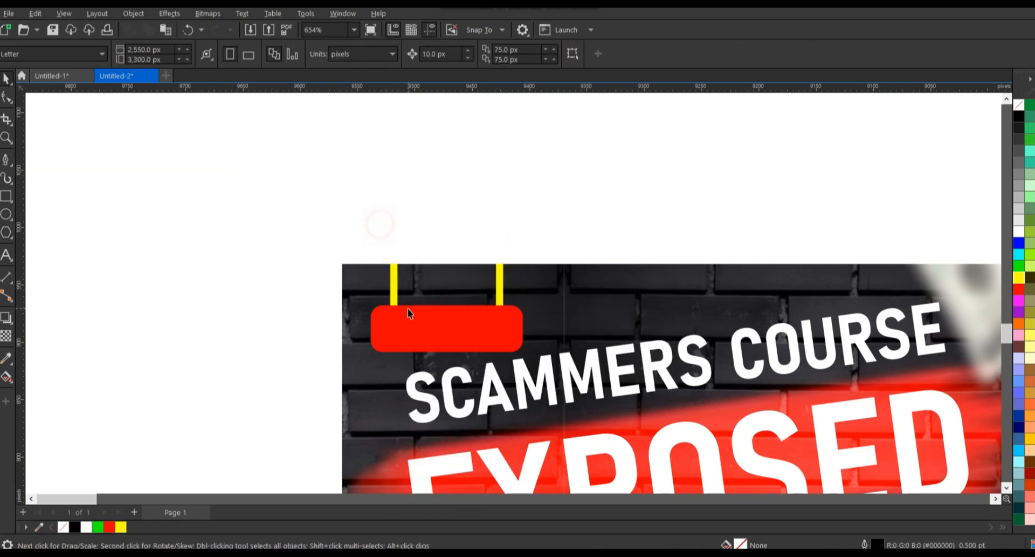
- Place the red rounded rectangle inside the thumbnail's frame with PowerClip
left_click(408, 312)
right_click(411, 325)
left_click(431, 335)
left_click(418, 290)
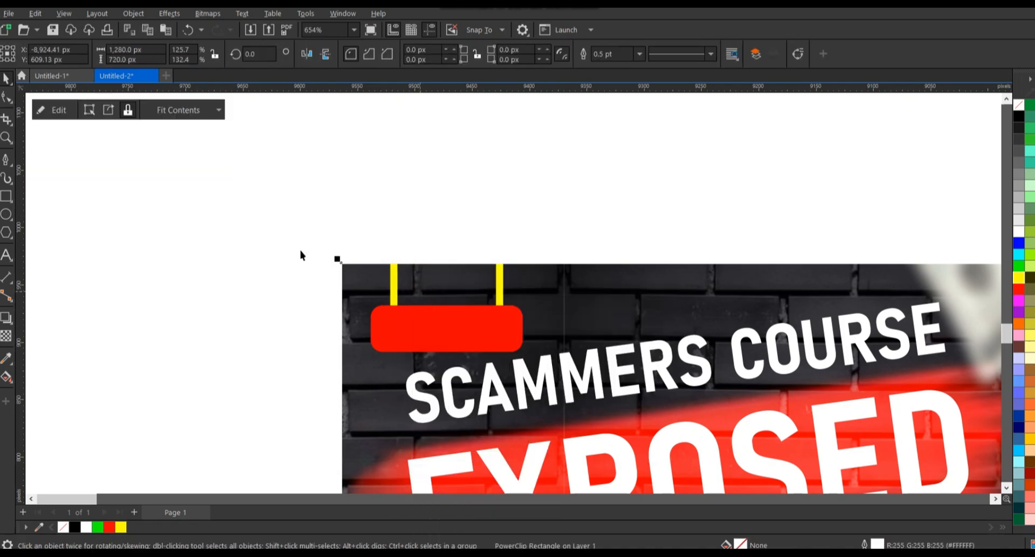
- Within the PowerClip contents, bring the grouped yellow lines in front of the red rectangle and finish editing
left_click(48, 116)
left_click(393, 272)
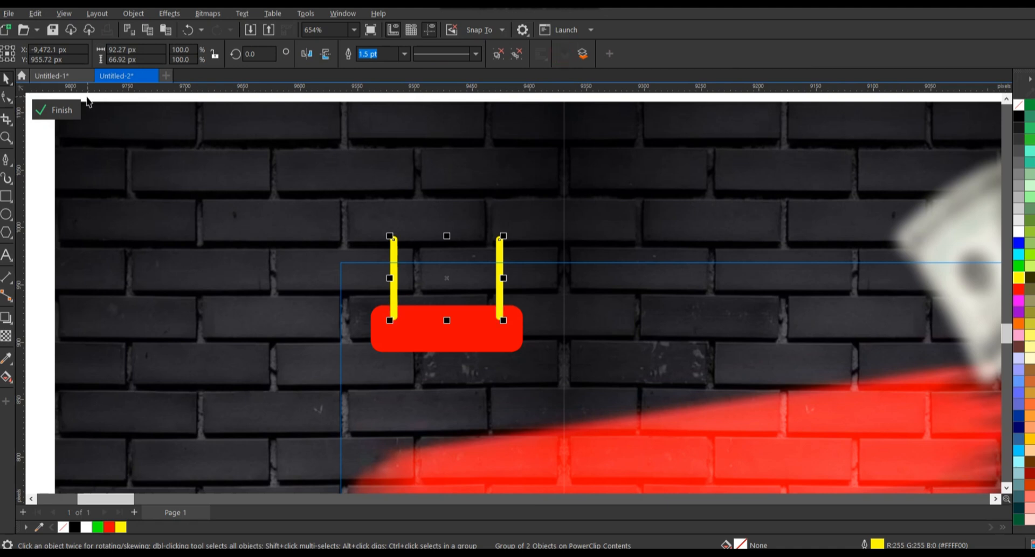
left_click(75, 110)
- Add the text "TALHA REVIEWS" in Bahnschrift and shrink it to about 99 px wide over the red hanging sign
scroll(337, 258, "down", 1)
key("F8")
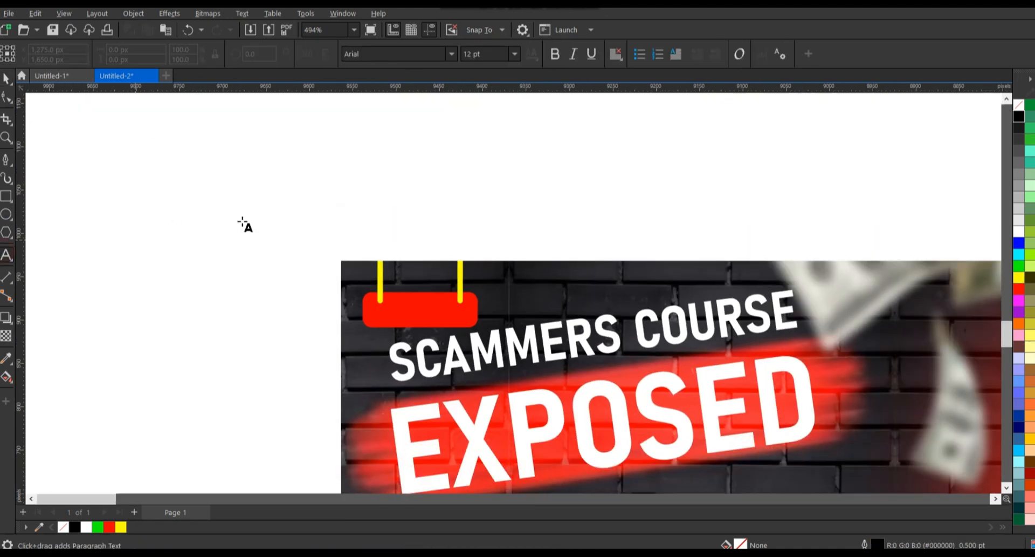
left_click(243, 222)
type("TALHA REVIEWS")
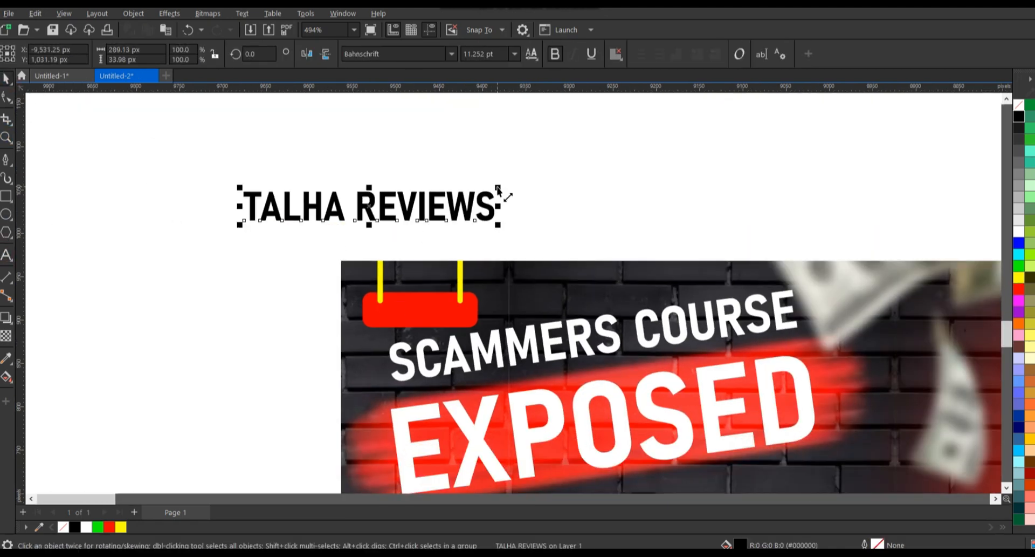
left_click_drag(499, 189, 473, 300)
- Fill the sign's text white and enlarge it to about 117 px wide so it spans the red rectangle
key("z")
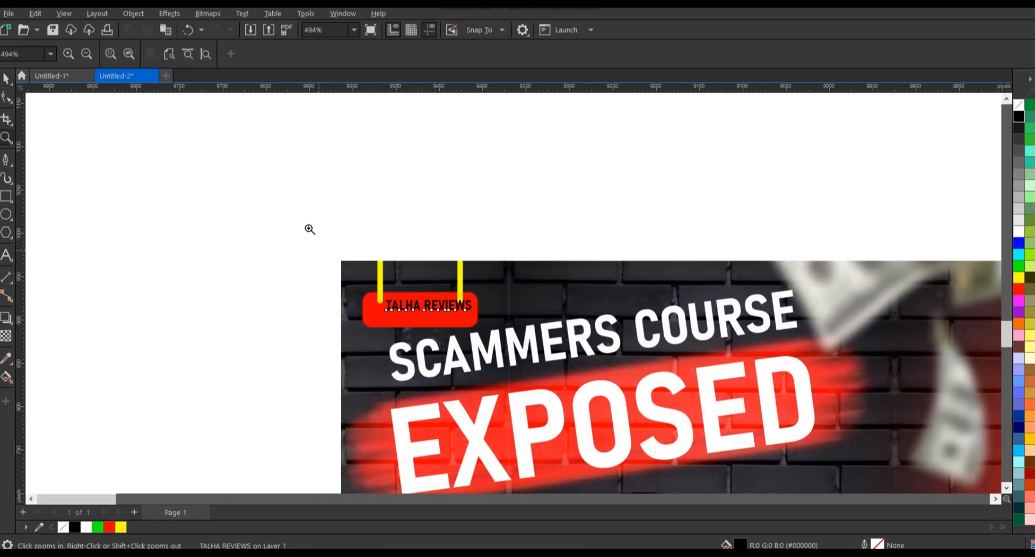
left_click_drag(310, 229, 547, 343)
key("space")
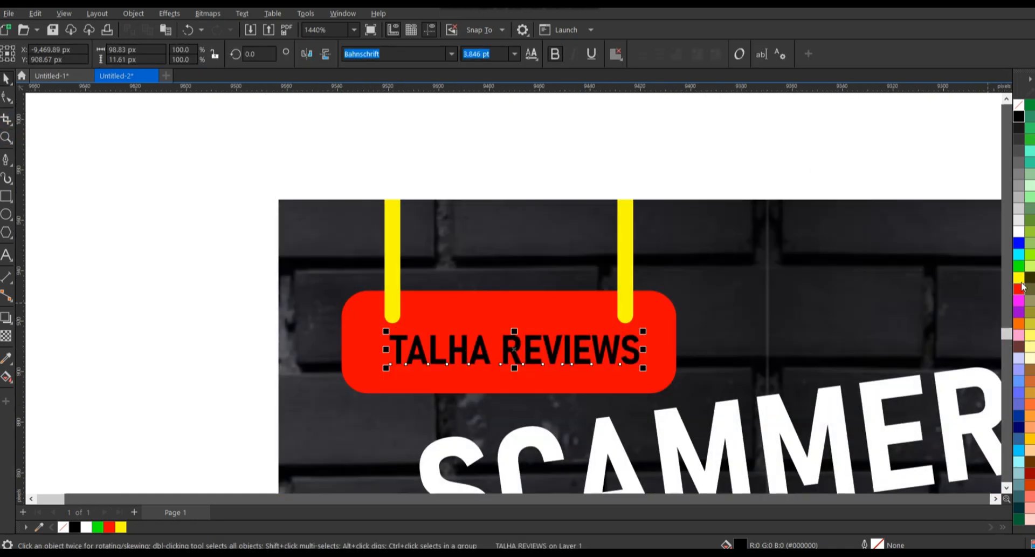
left_click(1021, 231)
left_click_drag(643, 367, 666, 387)
scroll(287, 207, "down", 5)
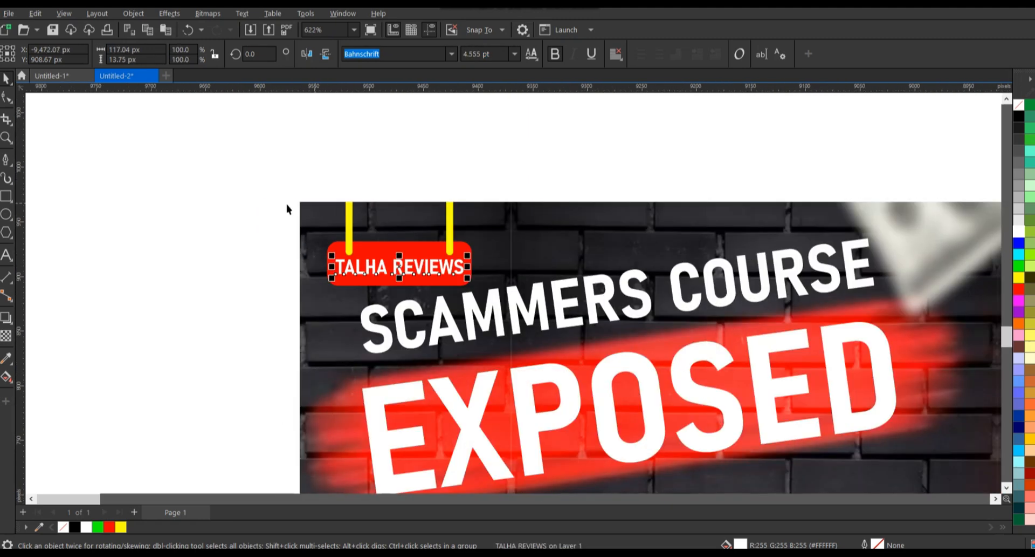
- Draw a circle about 88 px in diameter beside the thumbnail and give it a red 2 pt outline
scroll(285, 209, "down", 1)
scroll(206, 271, "up", 2)
left_click(7, 214)
left_click_drag(135, 286, 186, 337)
key("space")
right_click(1020, 289)
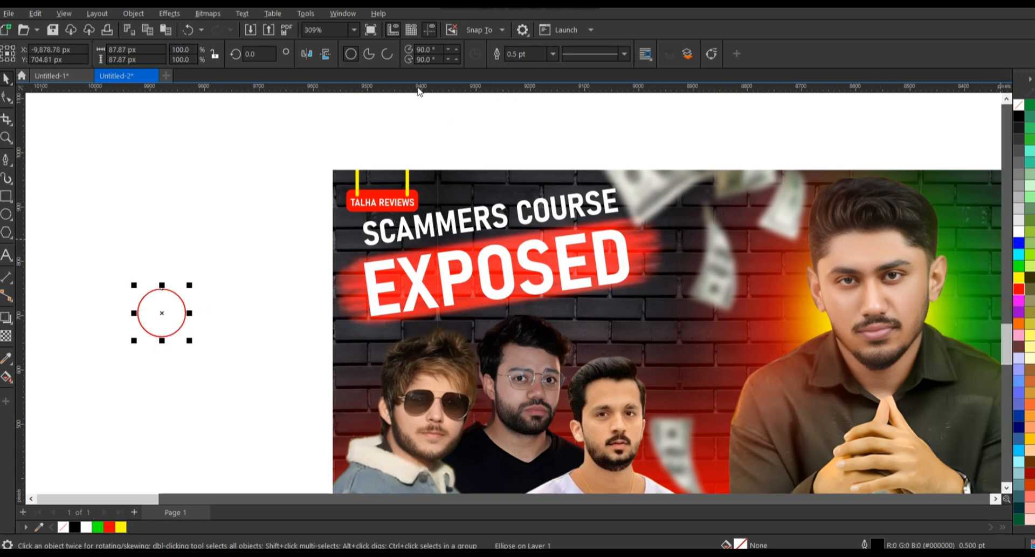
left_click(553, 54)
left_click(519, 127)
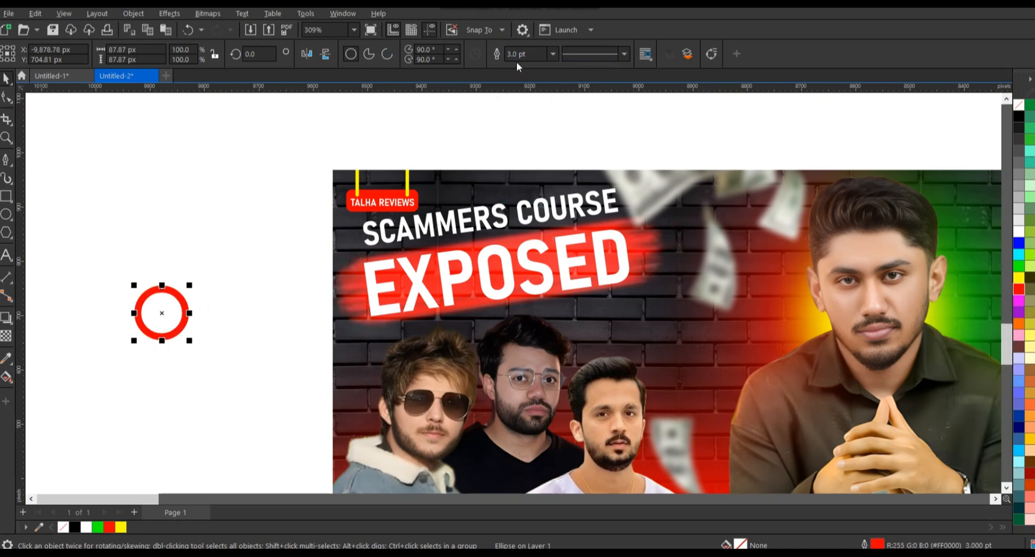
left_click(553, 53)
left_click(519, 117)
- Draw a diagonal line across the circle as a prohibition slash and give it a red 2 pt outline
scroll(83, 301, "up", 3)
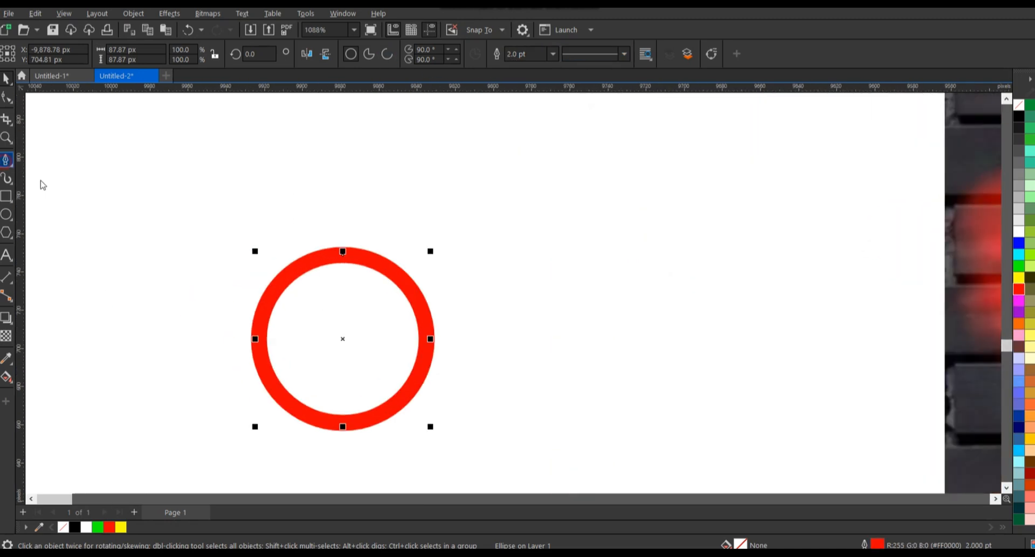
left_click(387, 267)
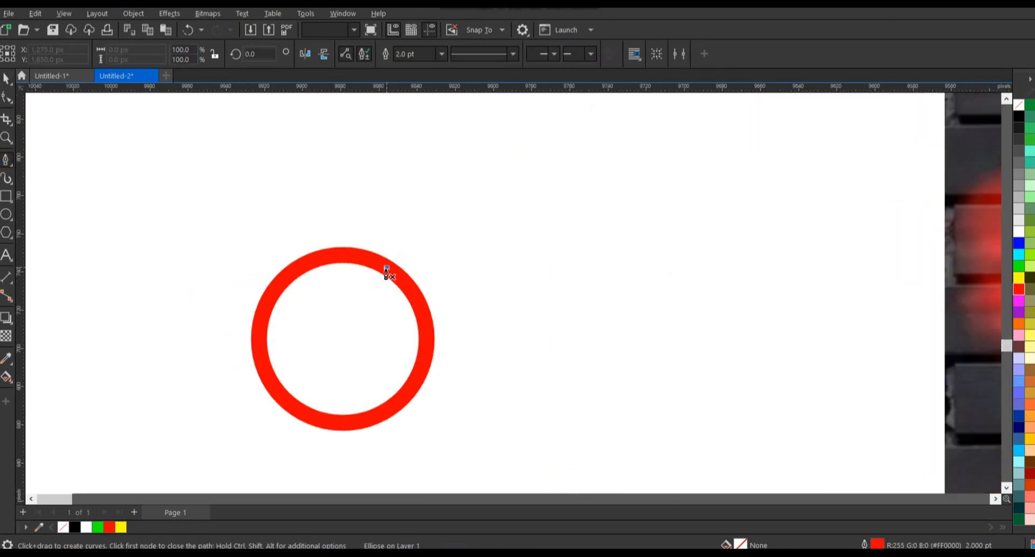
left_click(305, 412)
key("space")
left_click(404, 54)
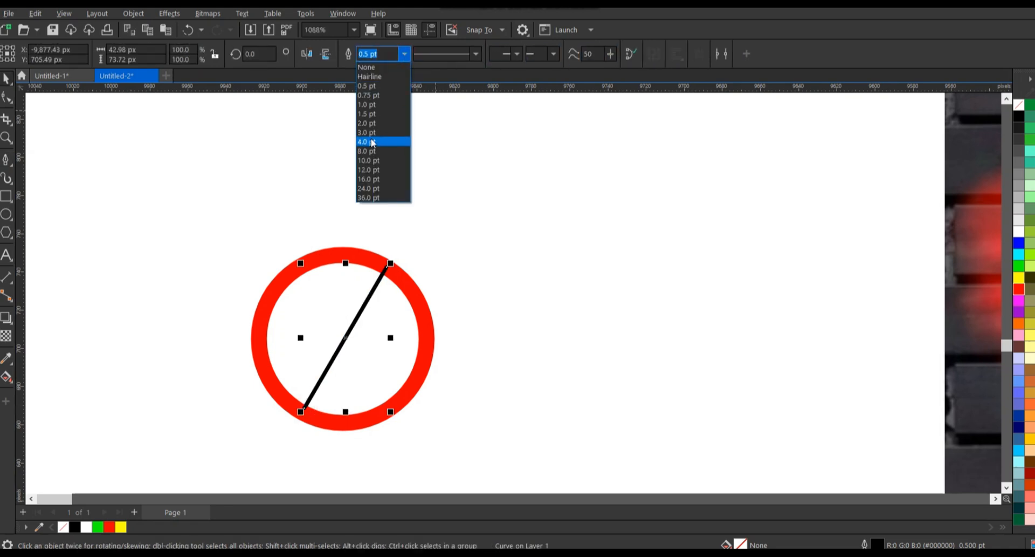
left_click(370, 125)
right_click(1019, 288)
key("Escape")
- Add the text "SCAM" above the prohibition circle in Bahnschrift and scale it down to about 42 px wide
left_click(8, 253)
left_click(203, 212)
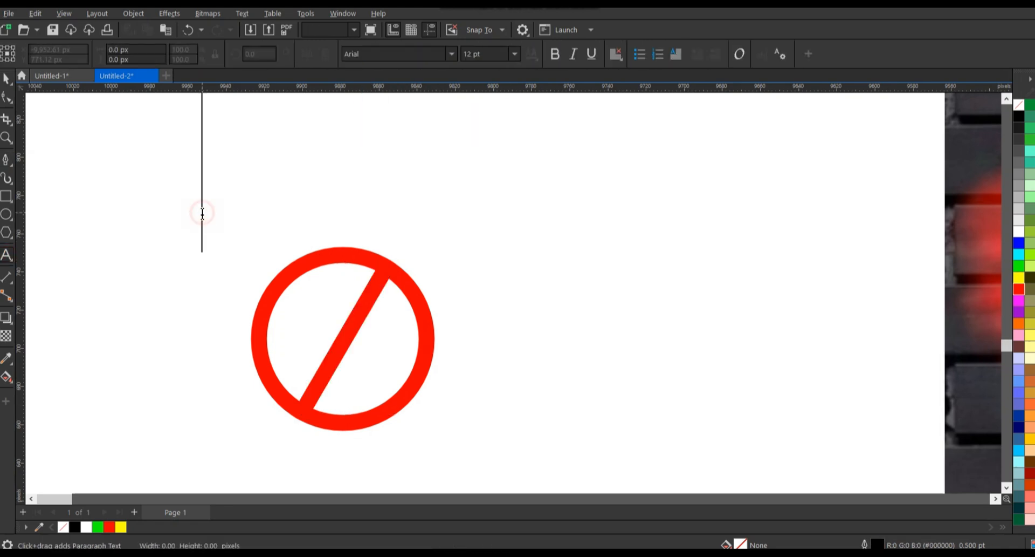
type("SCAM")
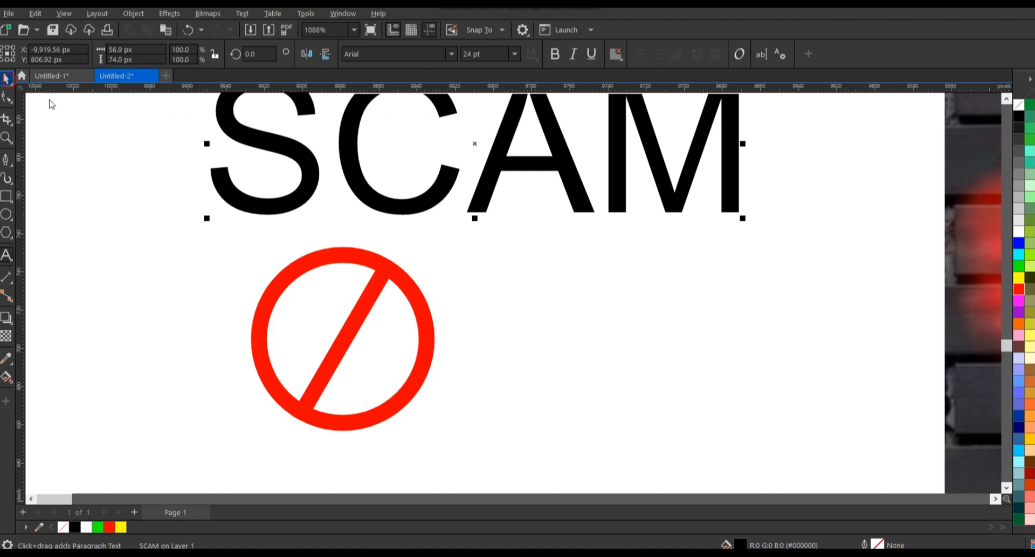
left_click(452, 54)
left_click(438, 89)
left_click_drag(604, 156, 595, 240)
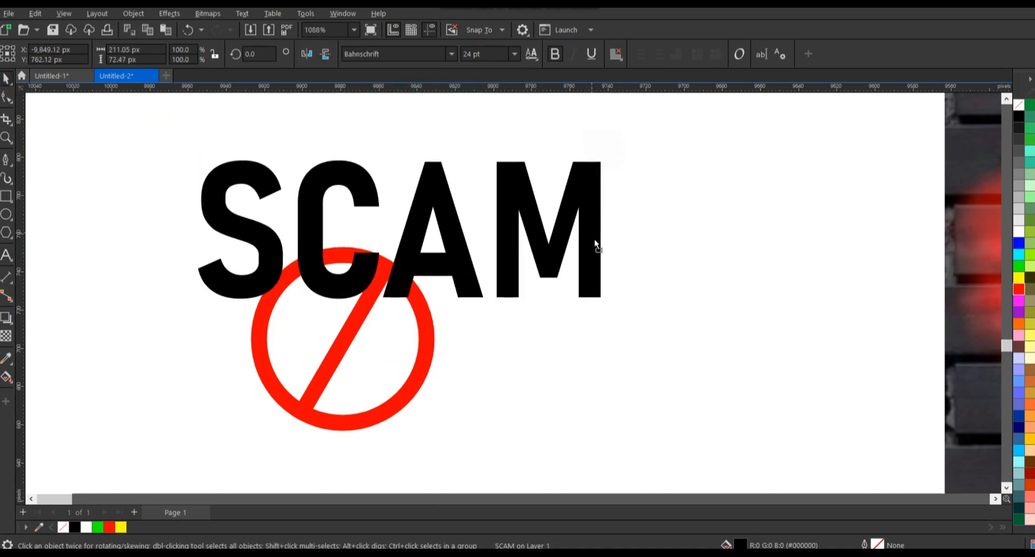
left_click_drag(611, 164, 341, 256)
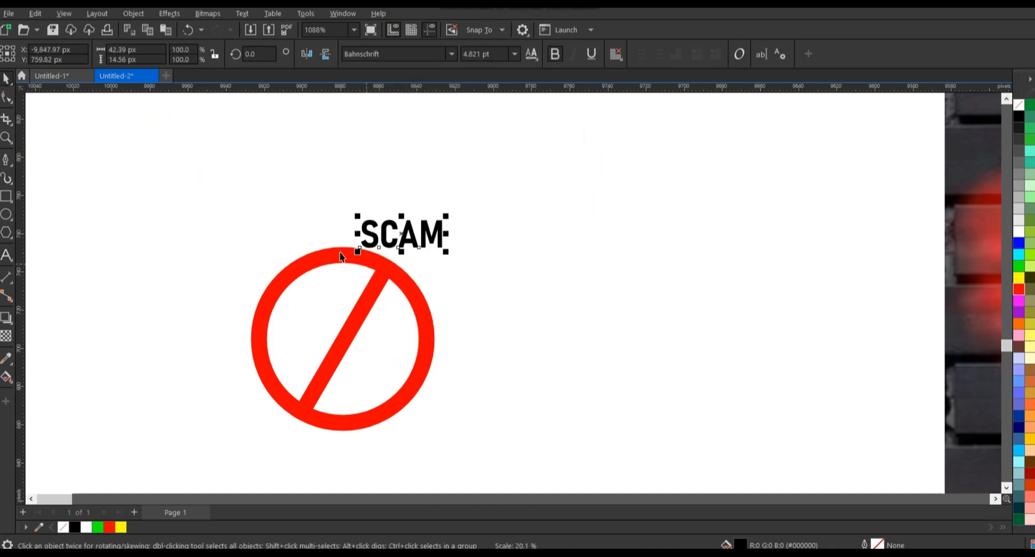
- Centre the "SCAM" text horizontally and vertically on the prohibition circle and fill it white
left_click(340, 257, "shift")
key("c")
key("e")
left_click_drag(206, 225, 408, 376)
- Group the whole prohibition sign and place it beside the sunglasses man's head in the thumbnail, scaled to about 80 px
left_click_drag(571, 201, 253, 432)
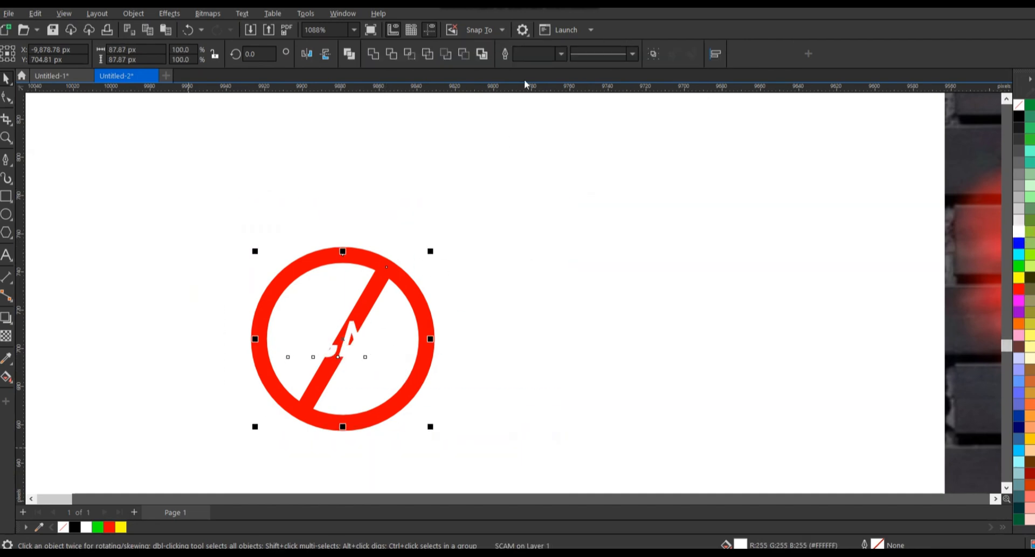
scroll(200, 160, "down", 2)
scroll(234, 208, "down", 2)
key("ctrl+g")
left_click_drag(268, 238, 574, 286)
left_click_drag(608, 249, 604, 249)
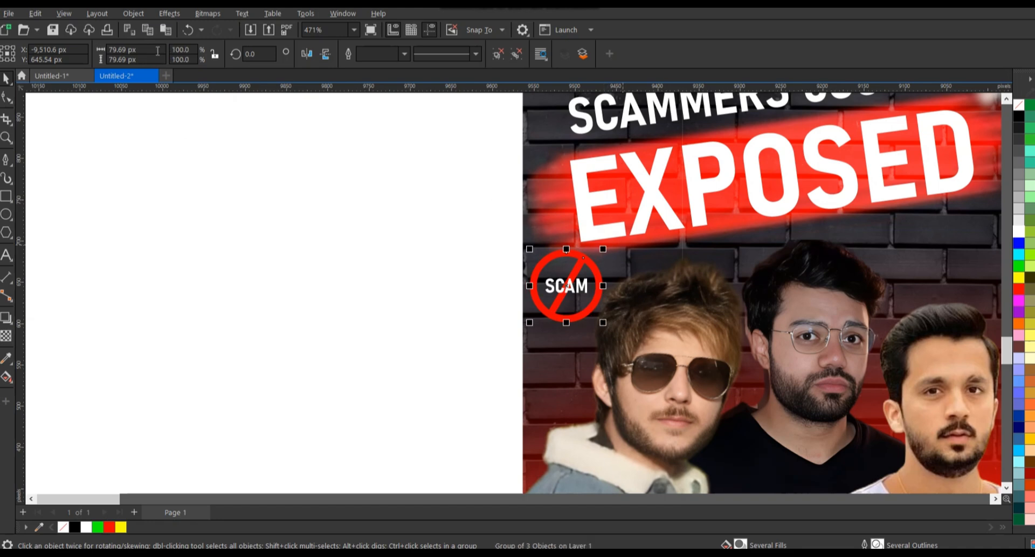
- Apply a Gaussian Blur effect to the grouped prohibition sign
left_click(170, 12)
mouse_move(246, 95)
left_click(294, 120)
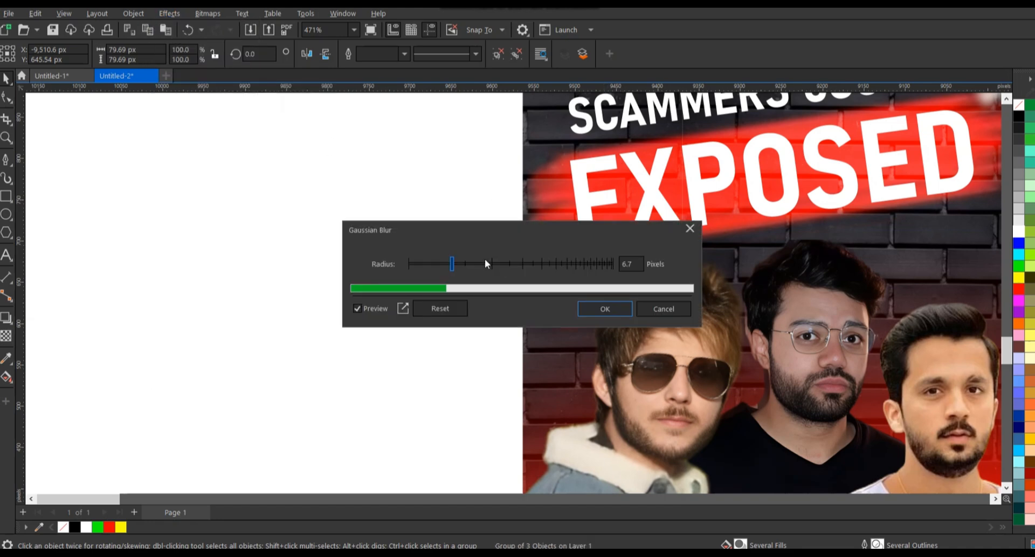
left_click_drag(504, 235, 226, 205)
key("Return")
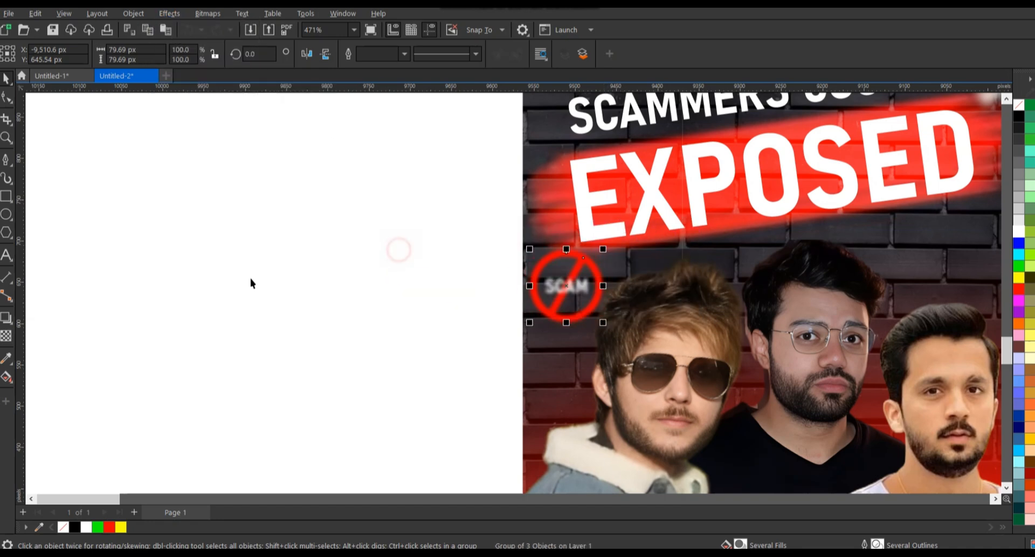
left_click(251, 277)
- Add the text "SCAM 2025" in the empty area beside the thumbnail and set it in Bahnschrift
scroll(194, 271, "down", 3)
left_click(6, 252)
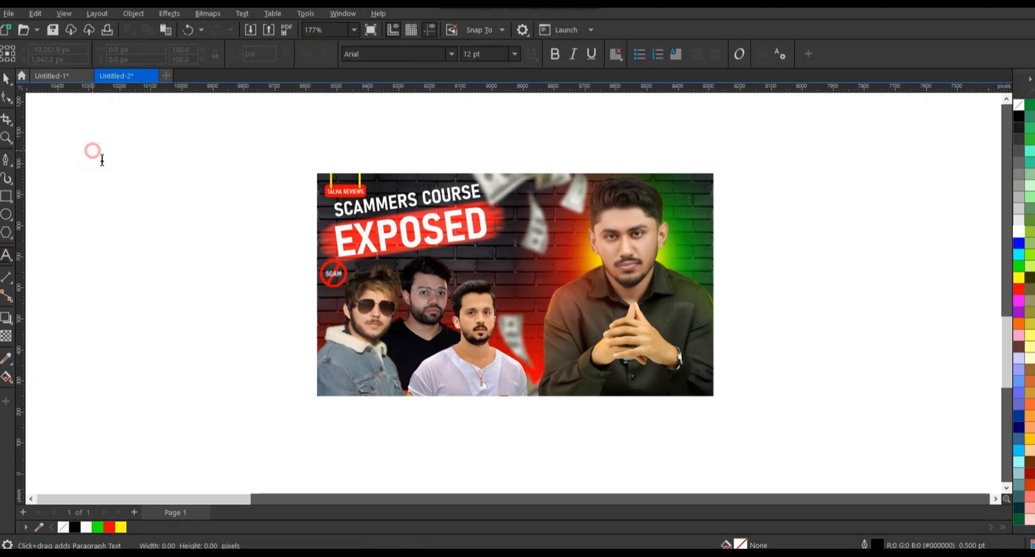
left_click(92, 152)
type("SCAM 2025")
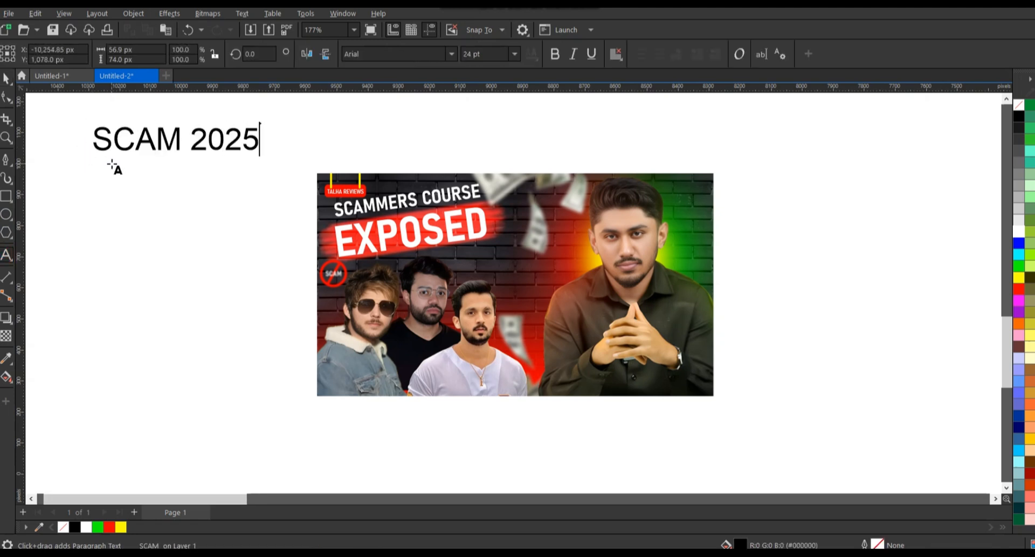
left_click(451, 54)
left_click(414, 113)
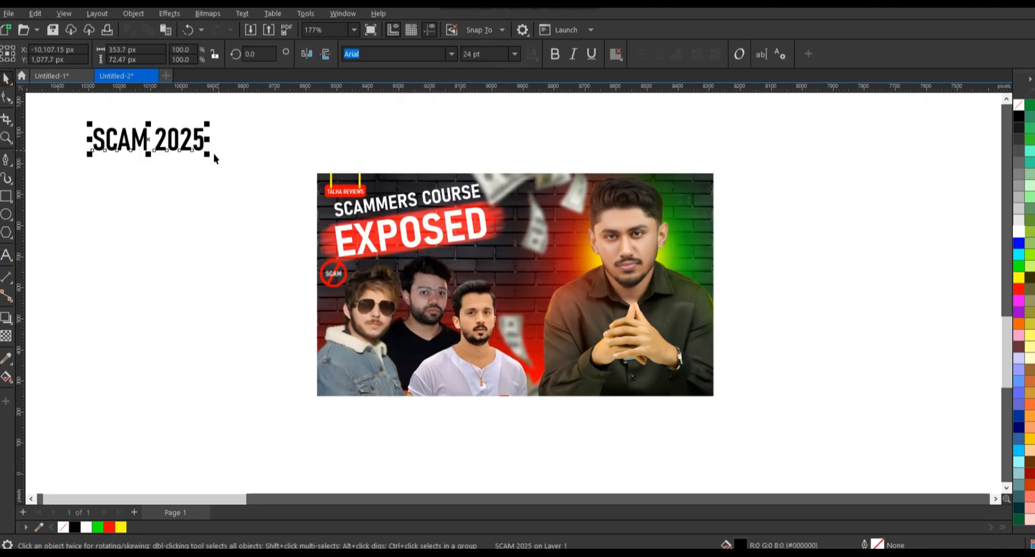
- Enlarge the "SCAM 2025" text to about 1015 px wide and centre it on the thumbnail
left_click_drag(214, 153, 369, 260)
left_click(455, 257, "shift")
key("c")
key("e")
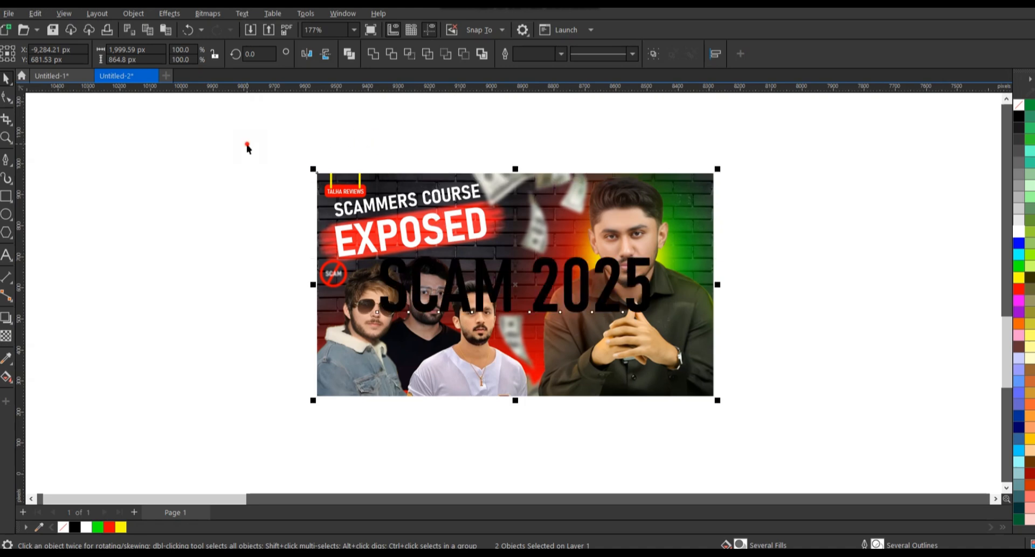
left_click(248, 145)
left_click(548, 297)
left_click_drag(657, 317, 678, 333)
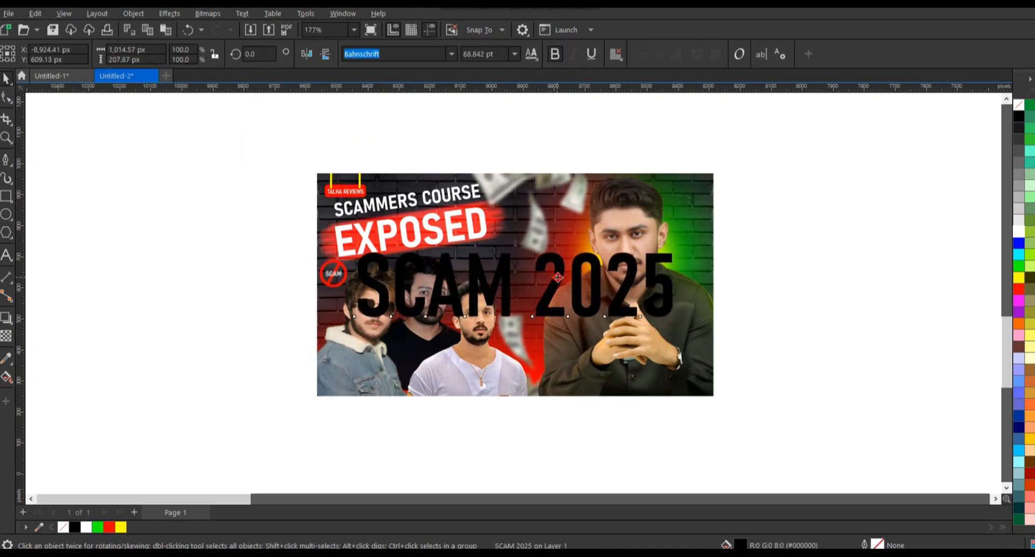
- Raise the "SCAM 2025" text to the men's head height and give it a white outline with no fill
left_click_drag(557, 277, 549, 231)
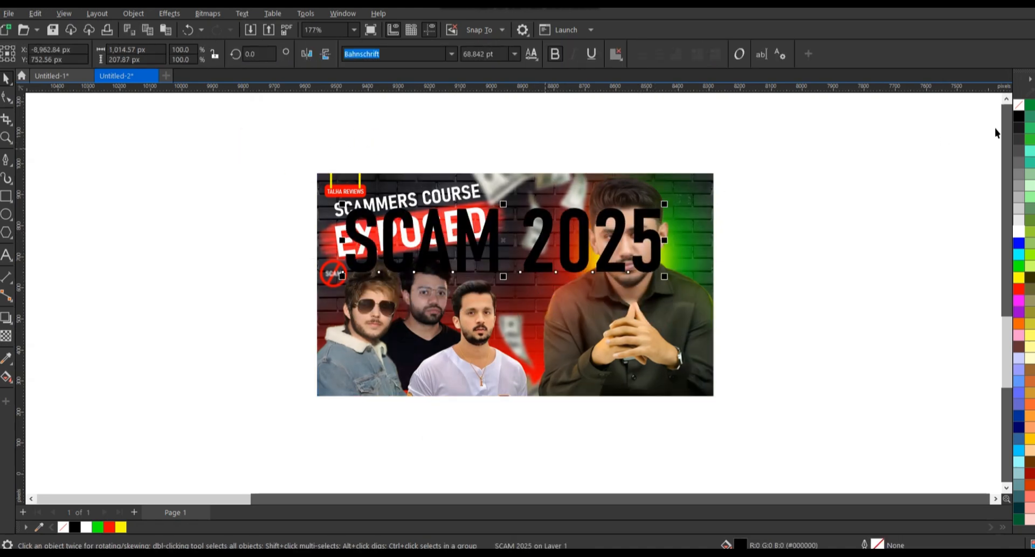
right_click(1019, 231)
left_click(981, 240)
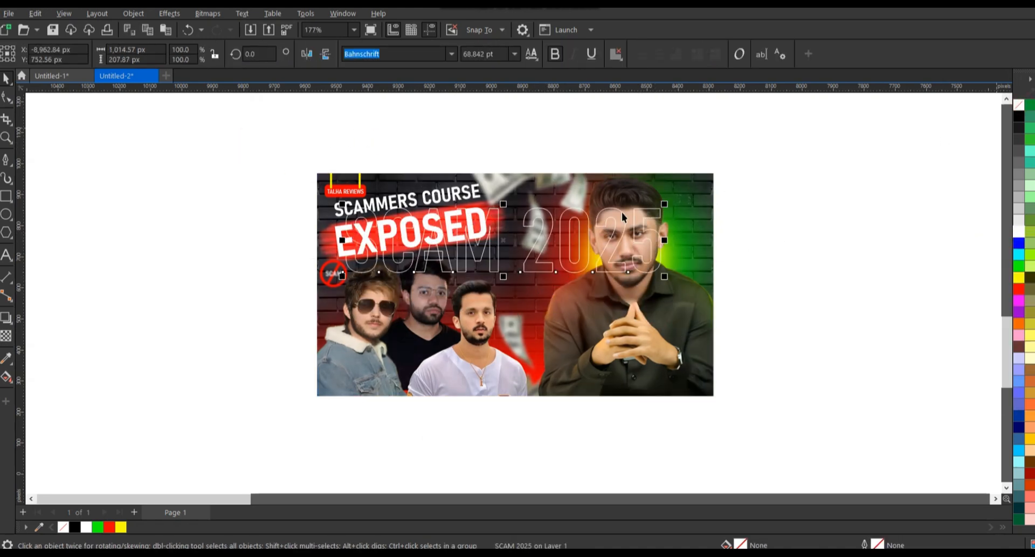
- Place the outlined "SCAM 2025" text inside the thumbnail's frame with PowerClip and arrange it behind the men in the contents
right_click(440, 258)
left_click(475, 410)
left_click(510, 289)
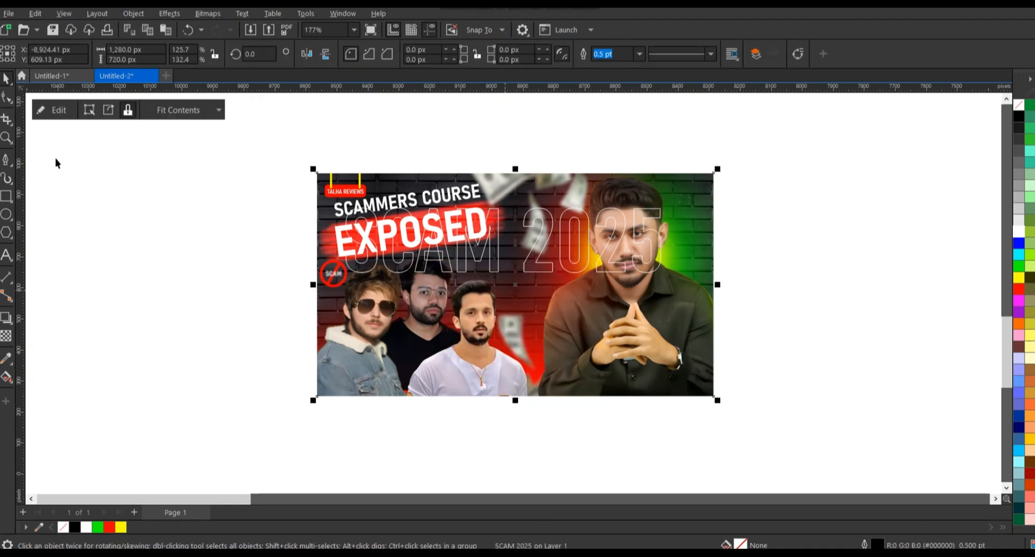
left_click(54, 110)
left_click(376, 222)
- Convert the group of three men to a 300 dpi Grayscale (8-bit) bitmap and finish editing the PowerClip contents
scroll(235, 144, "down", 2)
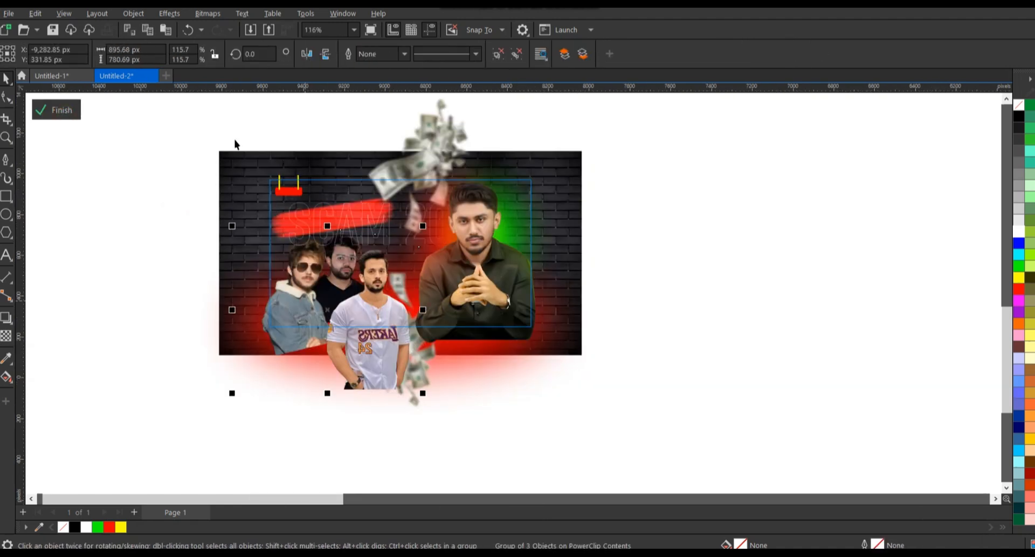
left_click(195, 16)
left_click(216, 27)
left_click(528, 244)
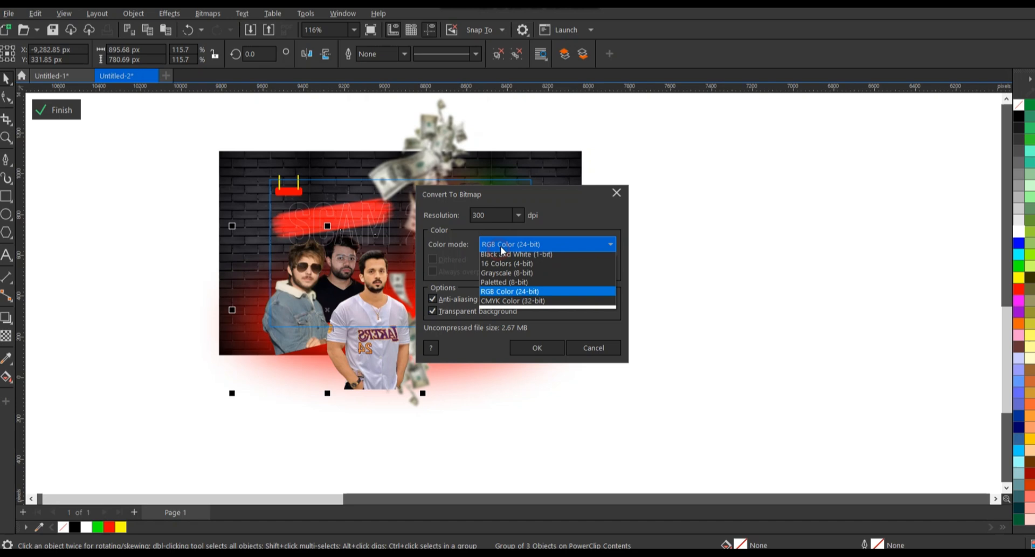
left_click(496, 276)
left_click(538, 344)
left_click(345, 302)
left_click(54, 109)
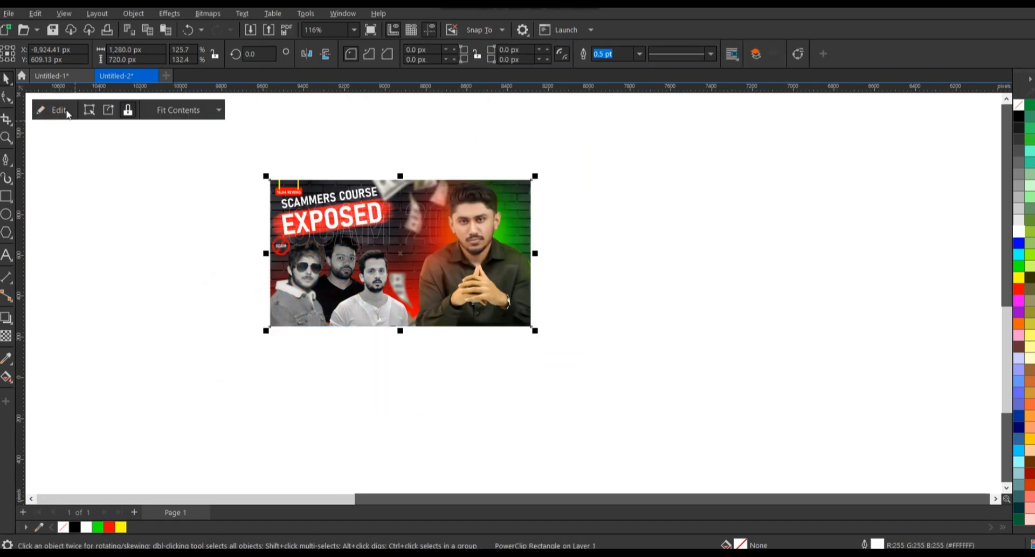
- Within the PowerClip contents, draw a red rectangle about 139 × 49 px without outline over the sunglasses man's eyes
left_click(60, 110)
scroll(296, 247, "up", 1)
scroll(297, 250, "up", 3)
left_click(6, 196)
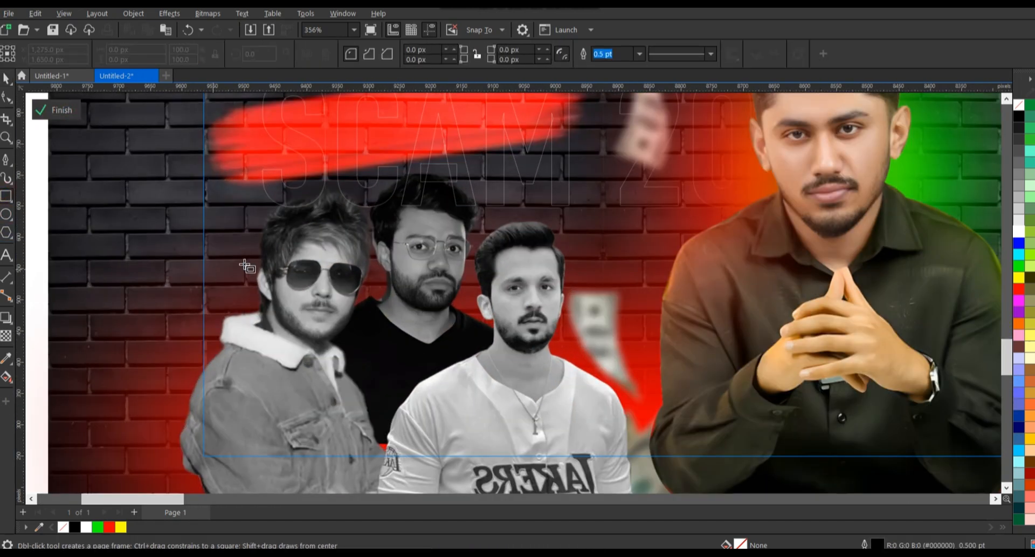
left_click_drag(326, 282, 363, 292)
left_click(1019, 289)
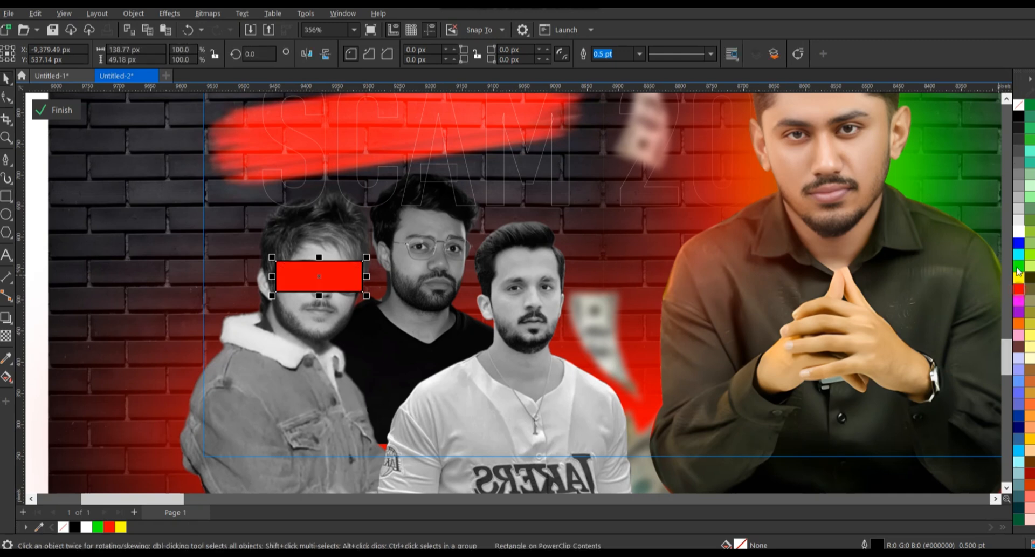
right_click(1020, 105)
- Resize the red eye bar to about 124 × 51 px and reposition it over the man's sunglasses
scroll(314, 266, "up", 1)
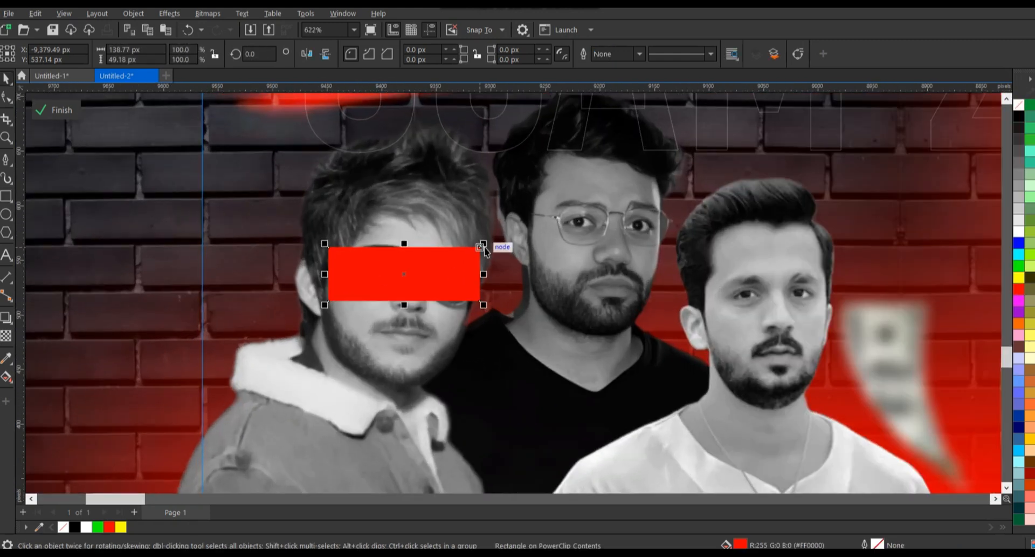
left_click_drag(485, 246, 476, 250)
left_click_drag(397, 283, 417, 243)
- Add the white text "SCAM", shrink it to about 108 px wide and centre it on the red eye bar
left_click(6, 255)
left_click(242, 260)
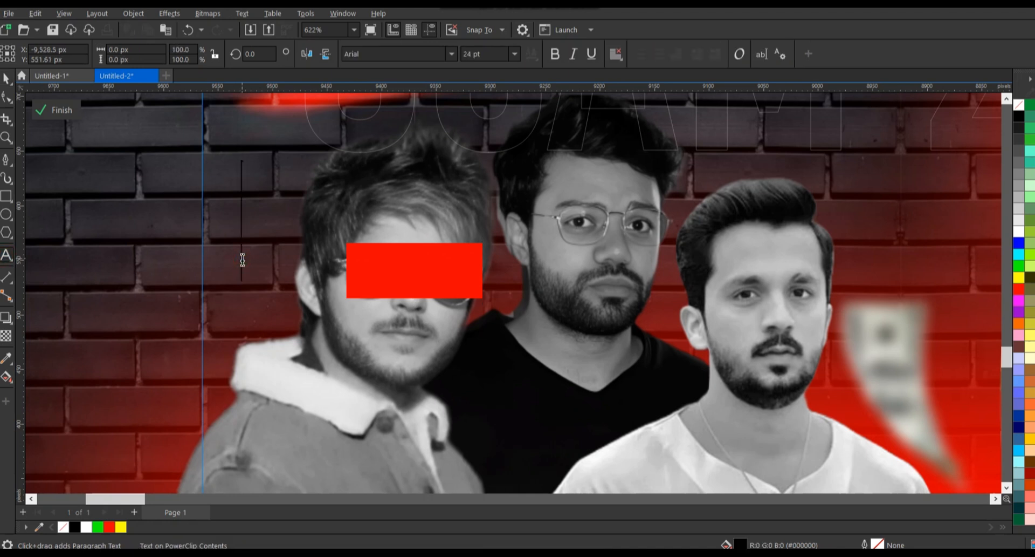
type("SCAM")
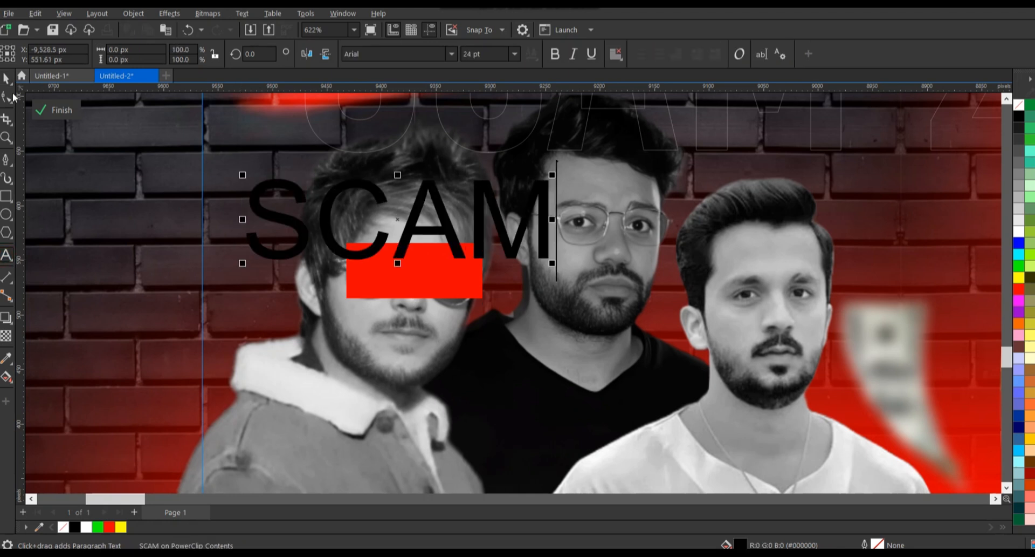
left_click(1019, 231)
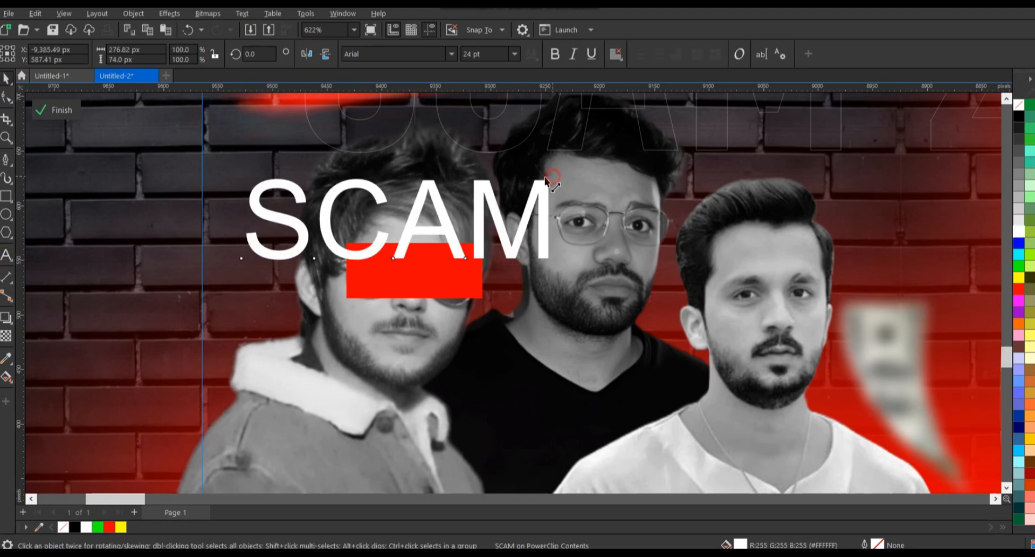
left_click_drag(546, 179, 466, 209)
left_click(427, 268, "shift")
key("c")
key("e")
left_click(389, 219)
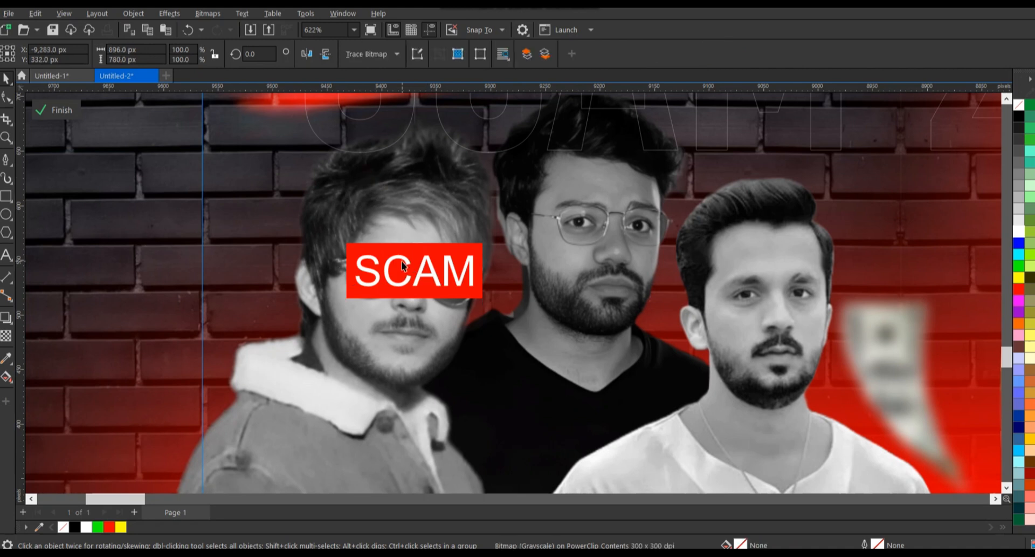
- Set the eye bar's "SCAM" text in Bahnschrift (Bold)
left_click(403, 265)
left_click(451, 53)
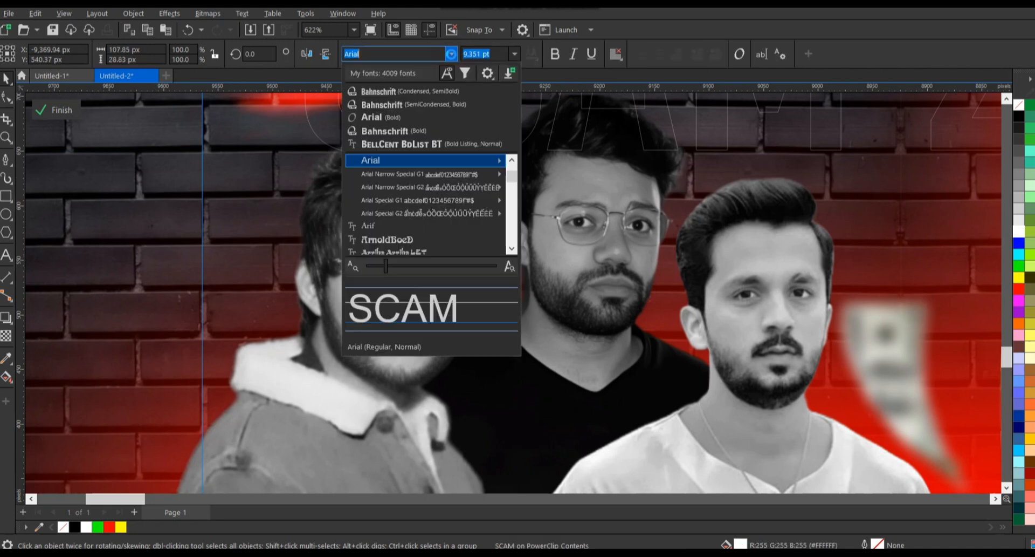
left_click(400, 132)
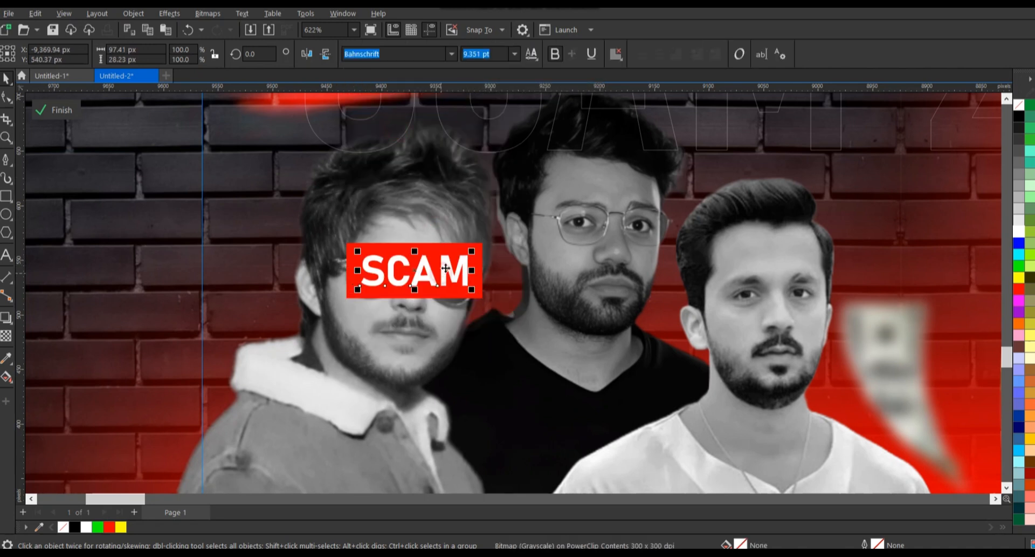
- Group the "SCAM" text with its red bar, copy it over the other two men's eyes and finish editing the contents
left_click(450, 249, "shift")
left_click_drag(410, 271, 781, 289)
left_click(46, 115)
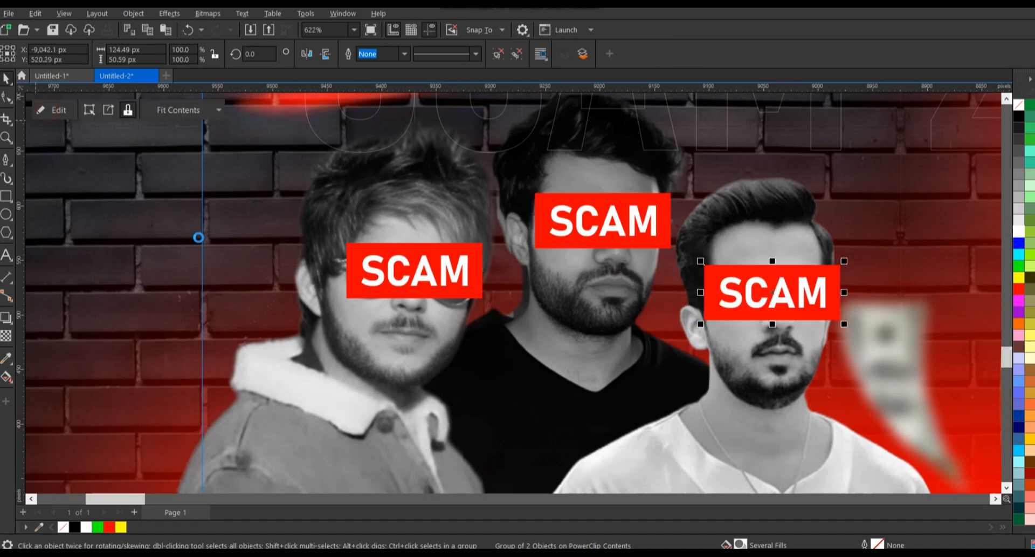
scroll(200, 253, "down", 3)
left_click(261, 208)
scroll(575, 208, "up", 2)
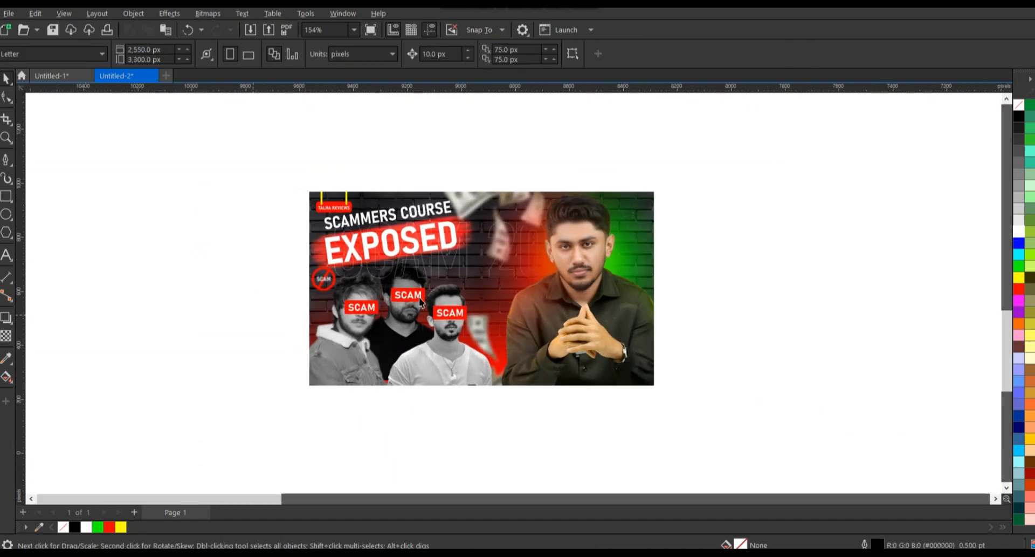